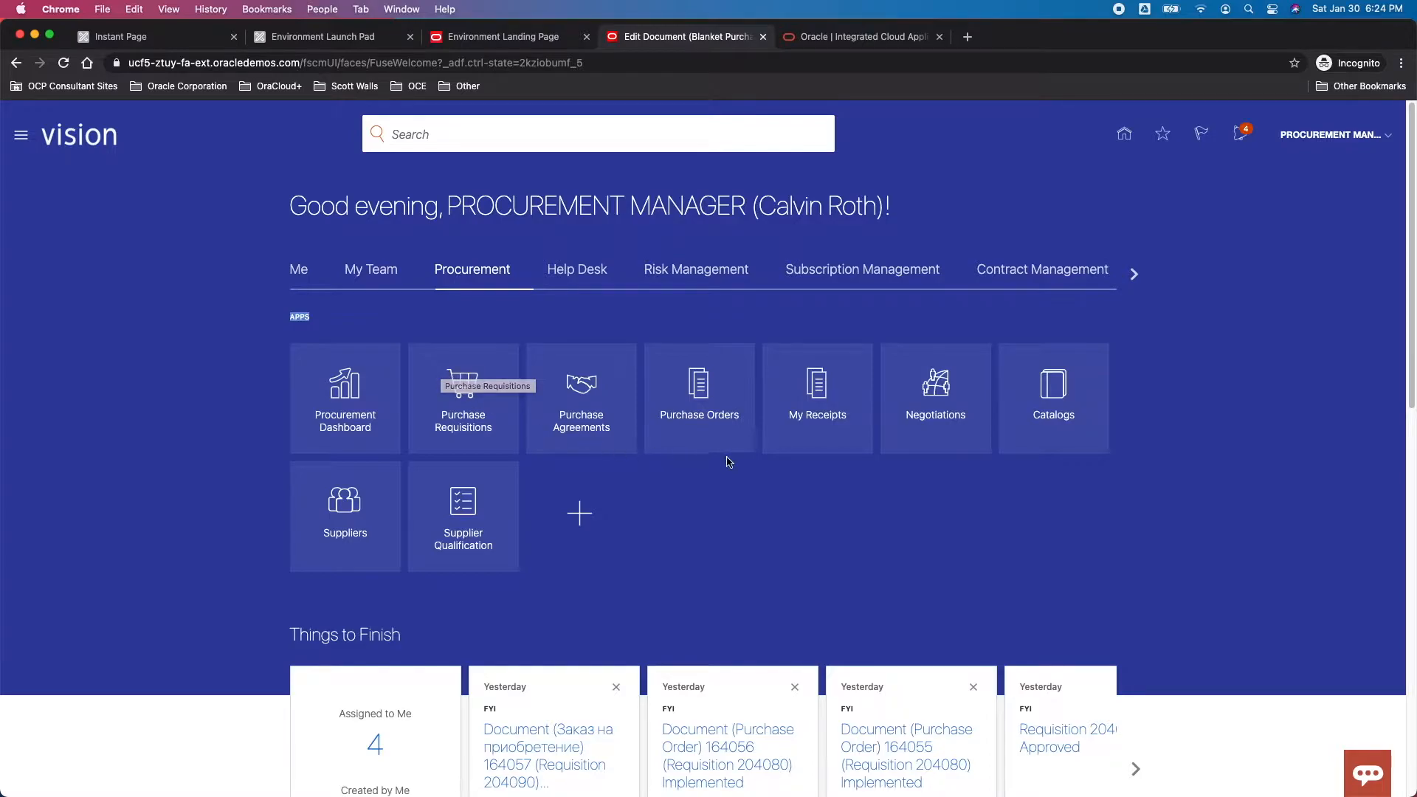
# Open the Purchase Orders work area and view the list of infolets available for its overview.
pyautogui.click(702, 391)
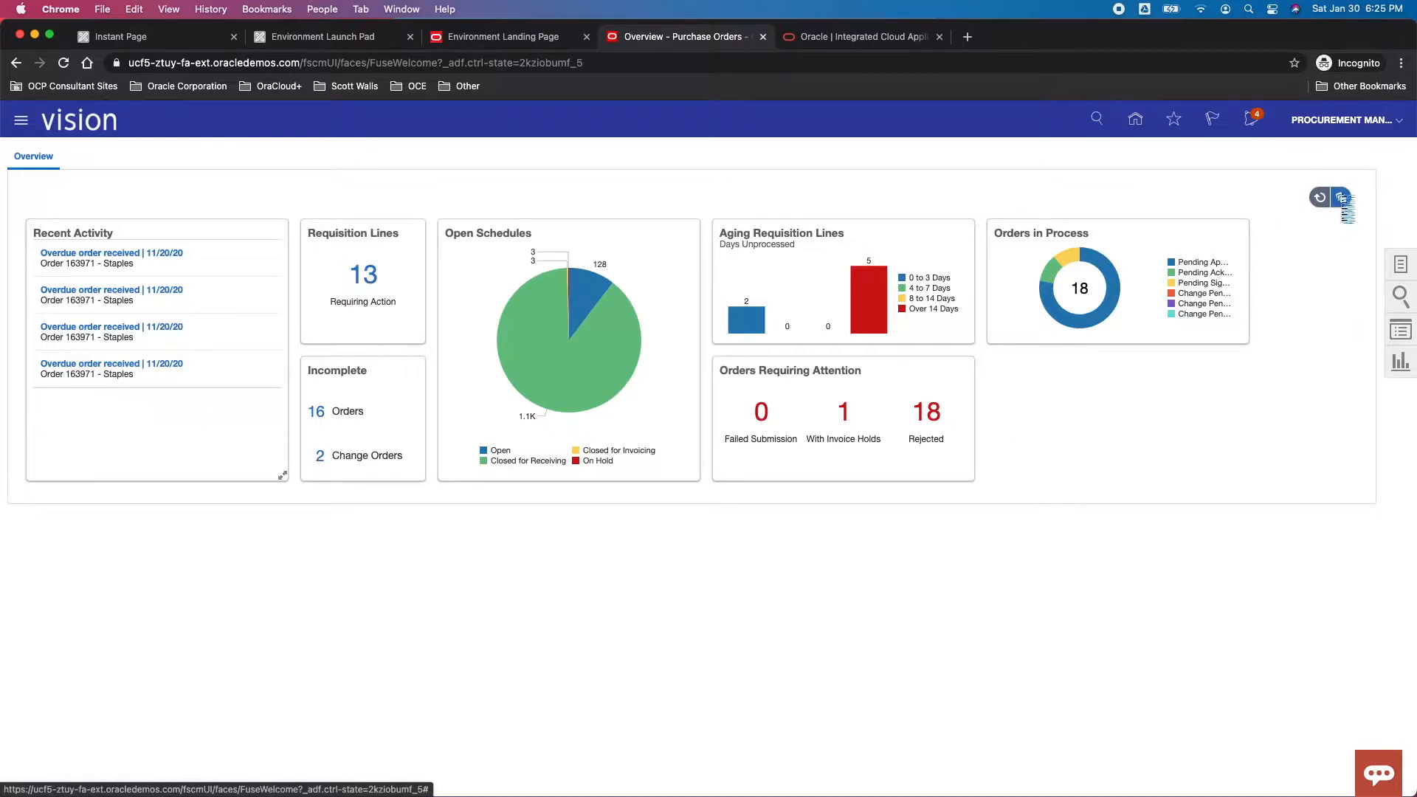
pyautogui.click(1342, 198)
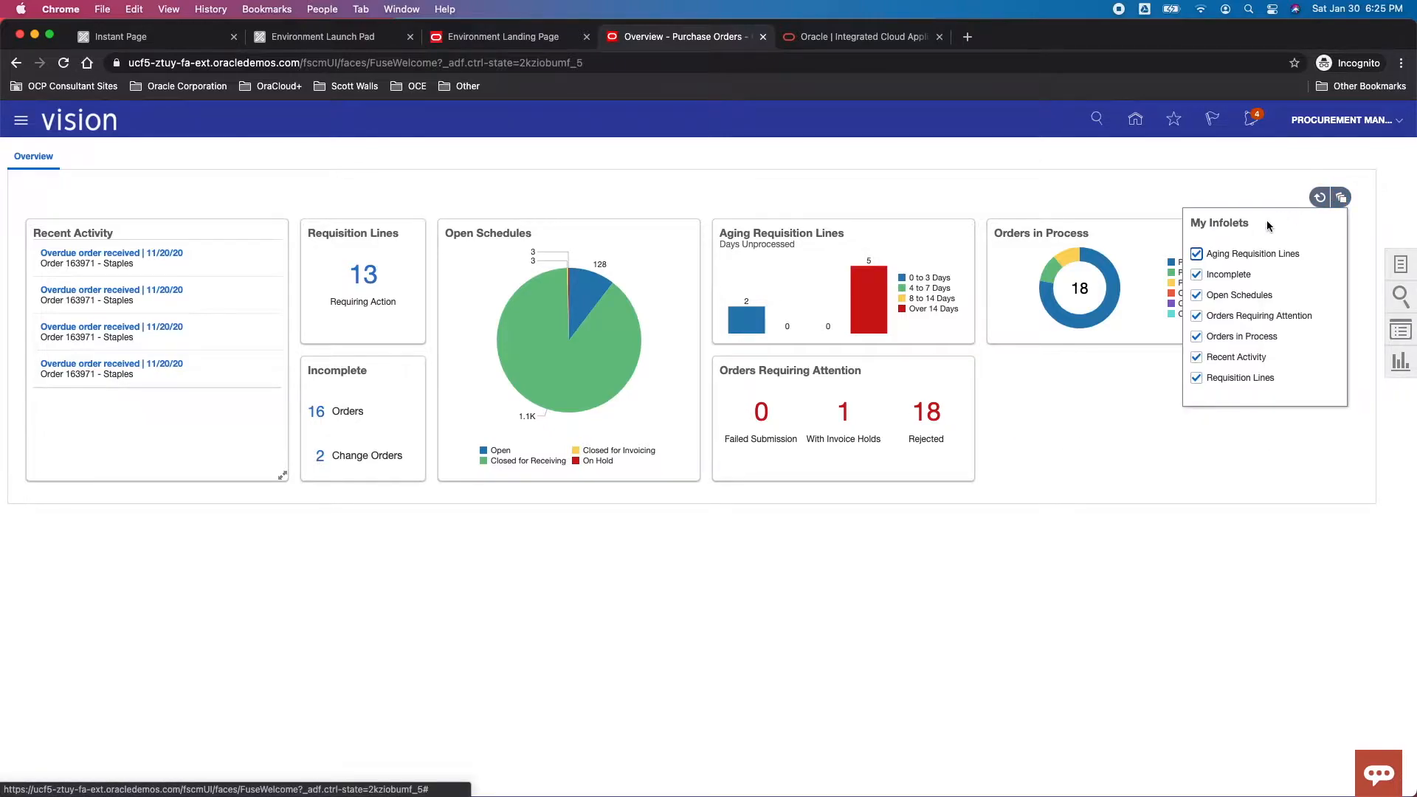
pyautogui.moveTo(1211, 223); pyautogui.dragTo(1250, 233)
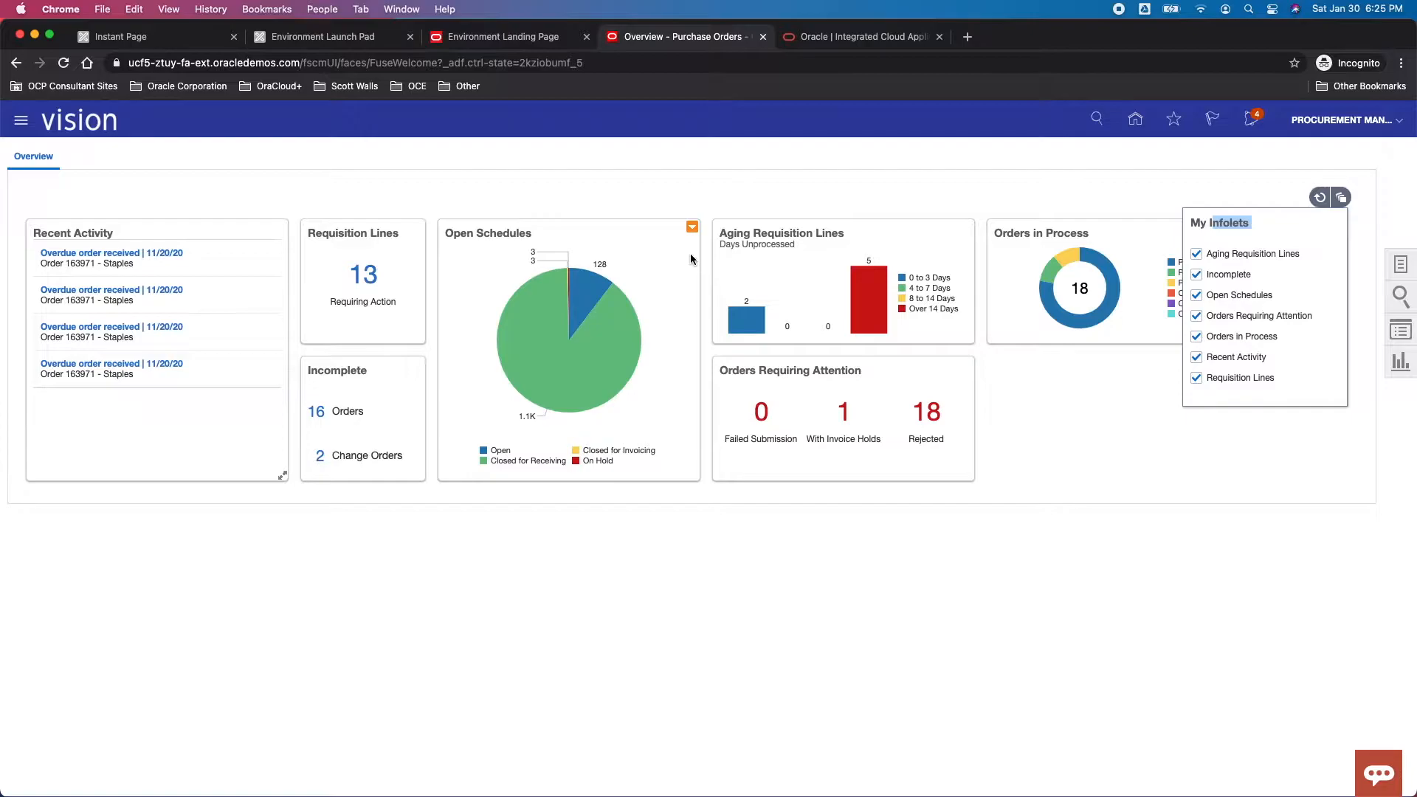
pyautogui.click(1100, 429)
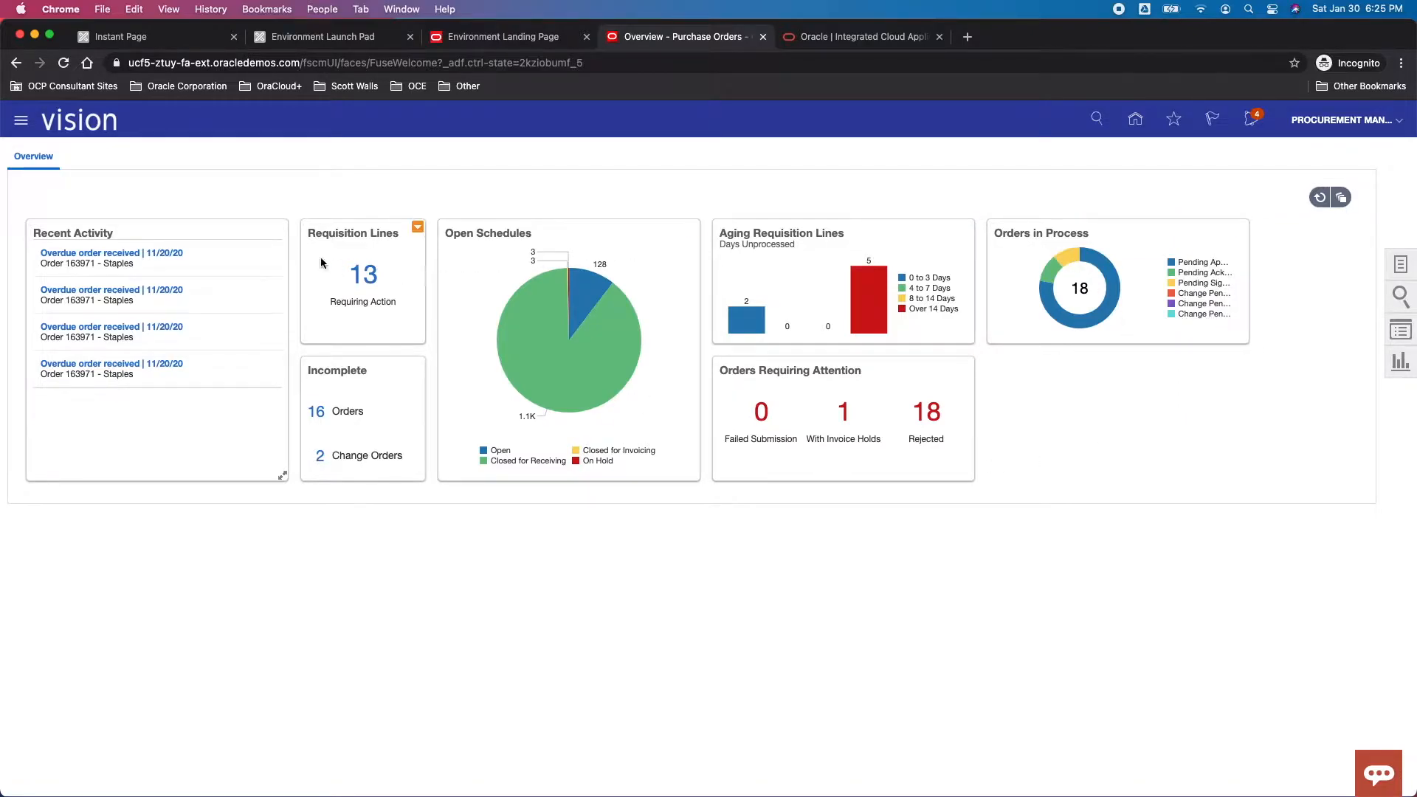
# Expand the Recent Activity infolet to read its entries, and review the requisition lines requiring action.
pyautogui.click(282, 475)
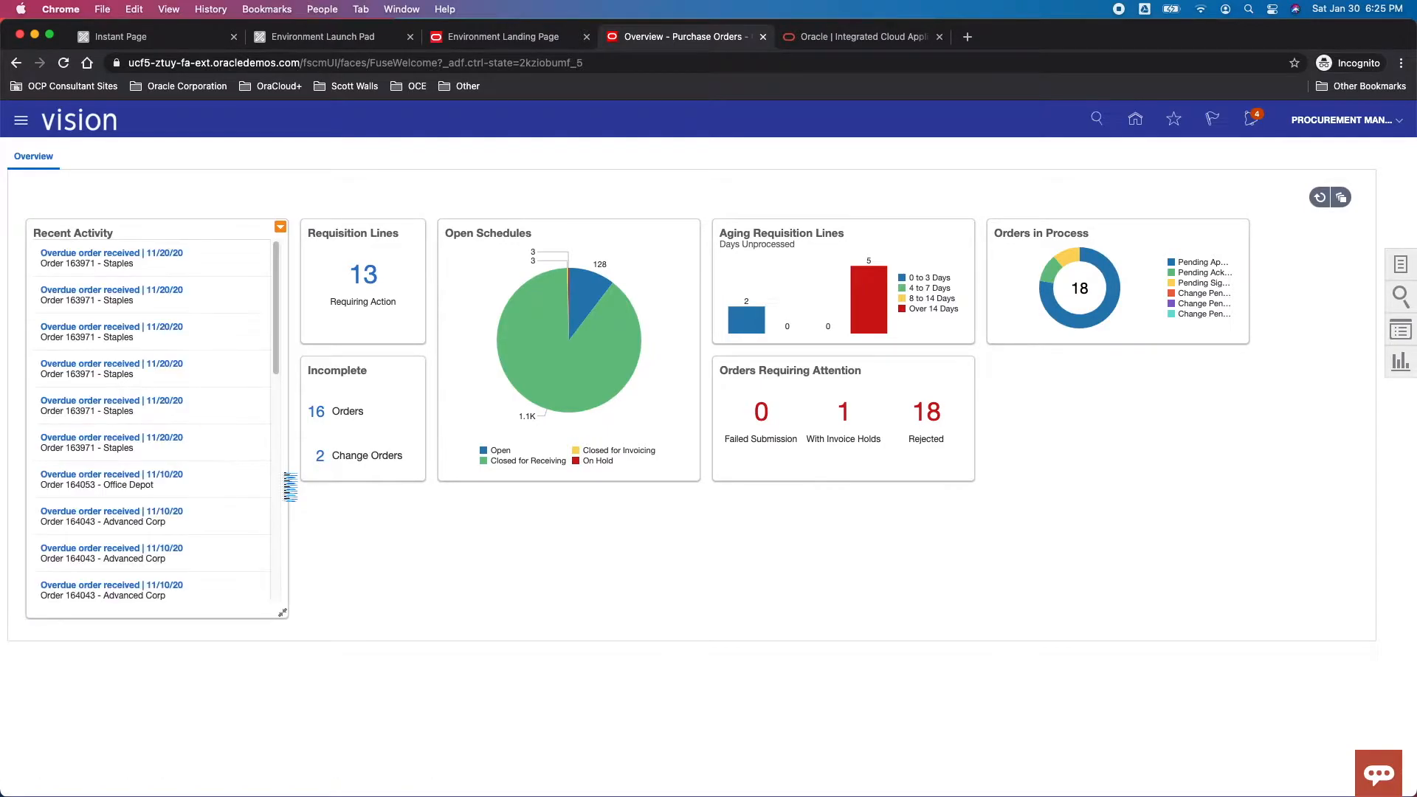
pyautogui.moveTo(276, 351); pyautogui.dragTo(281, 572)
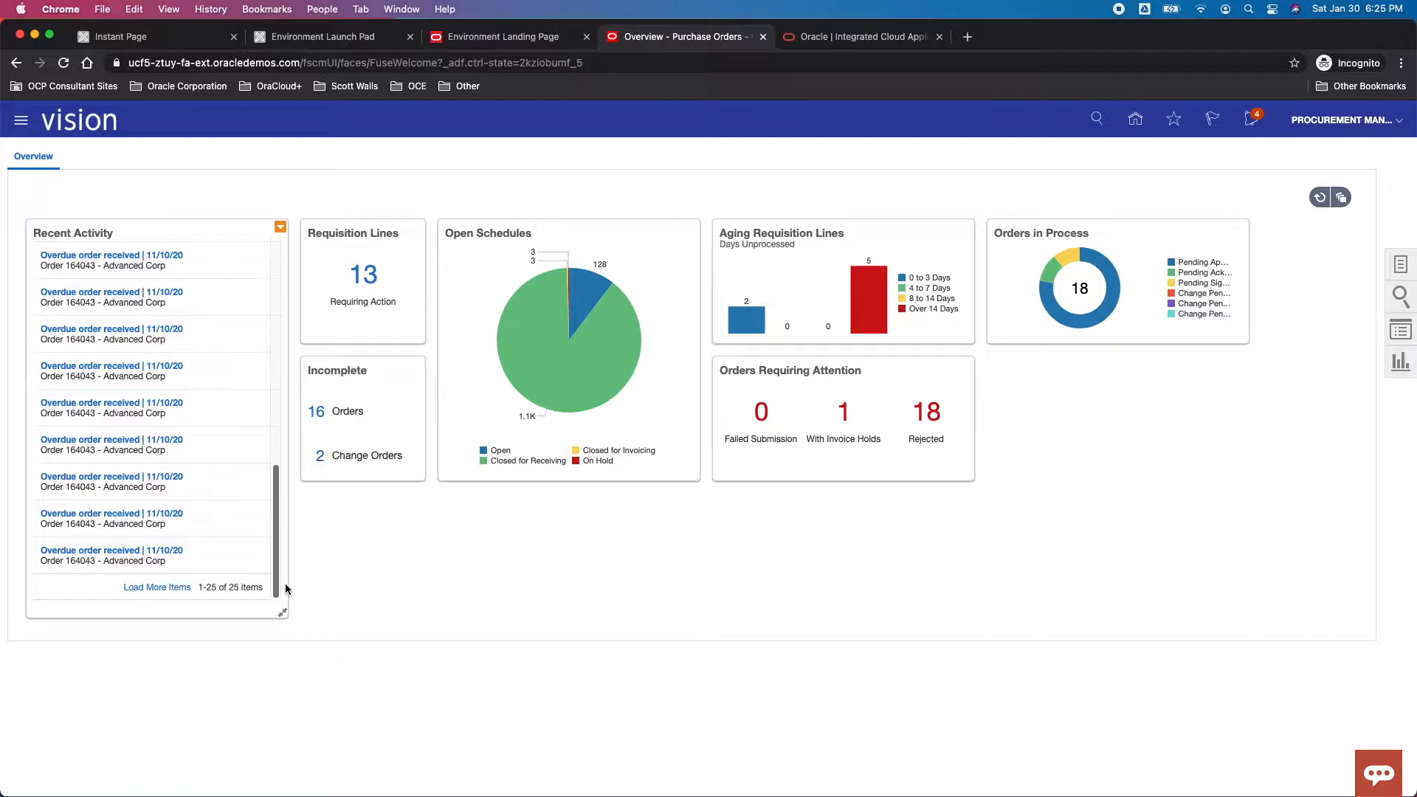
pyautogui.click(372, 284)
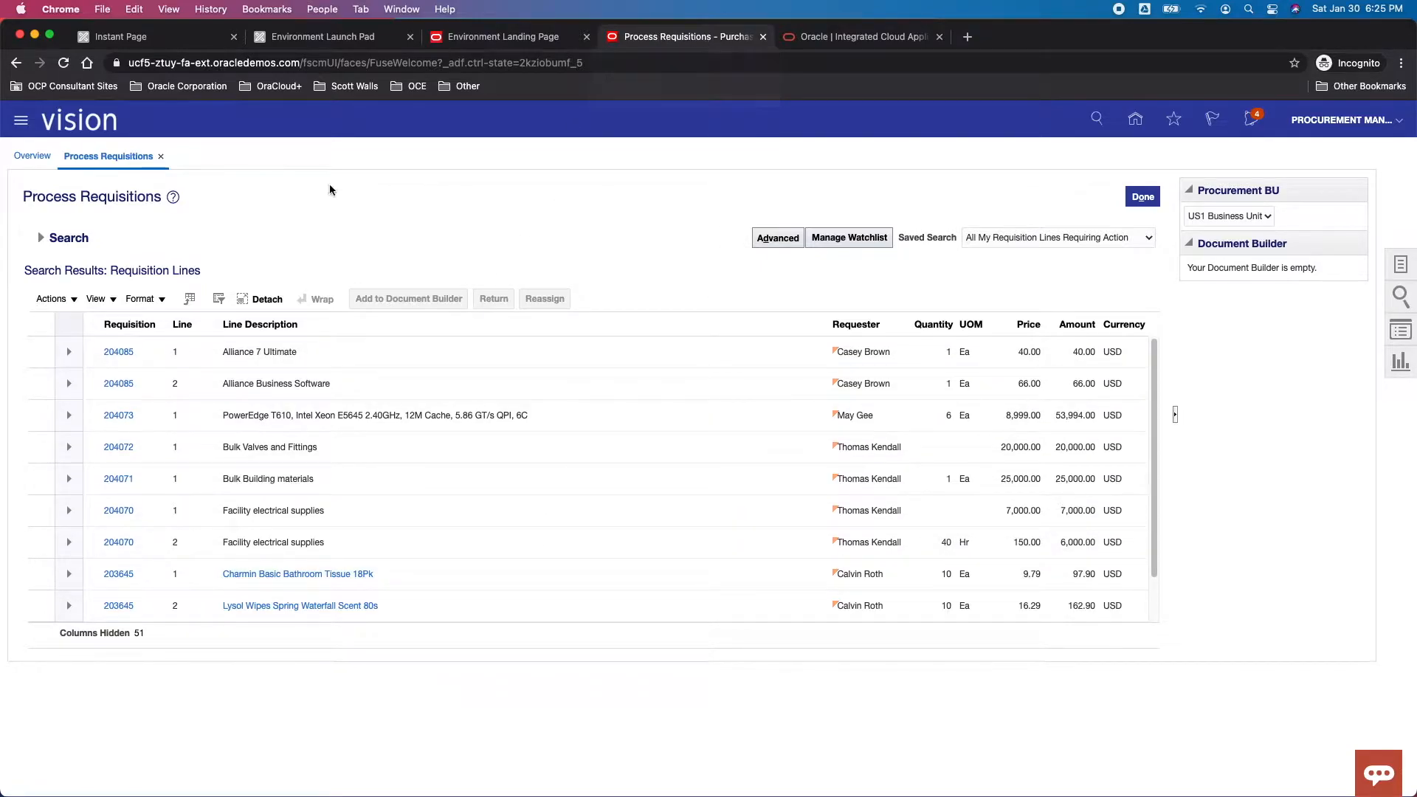
pyautogui.click(160, 155)
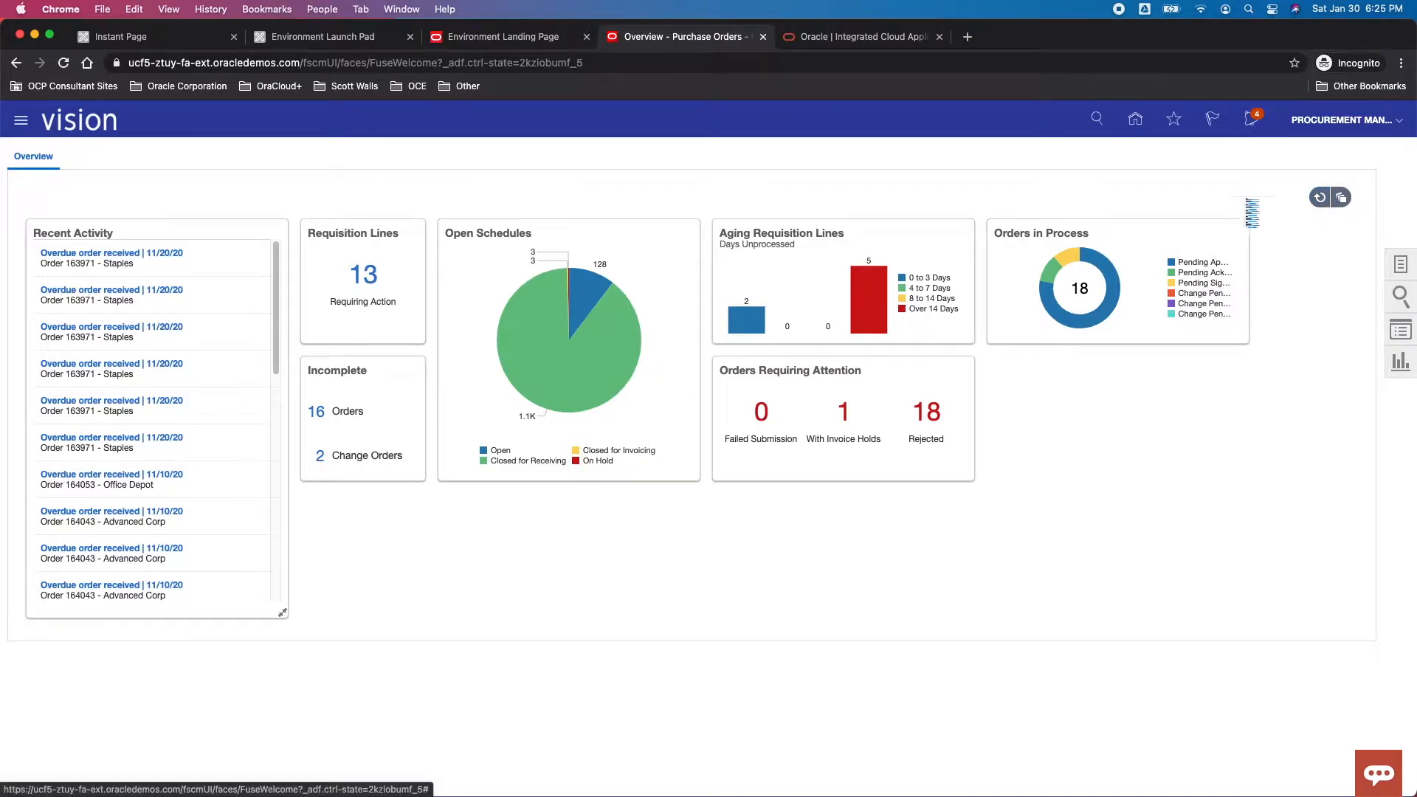
# Hide the Aging Requisition Lines infolet from the Purchase Orders overview.
pyautogui.click(1342, 198)
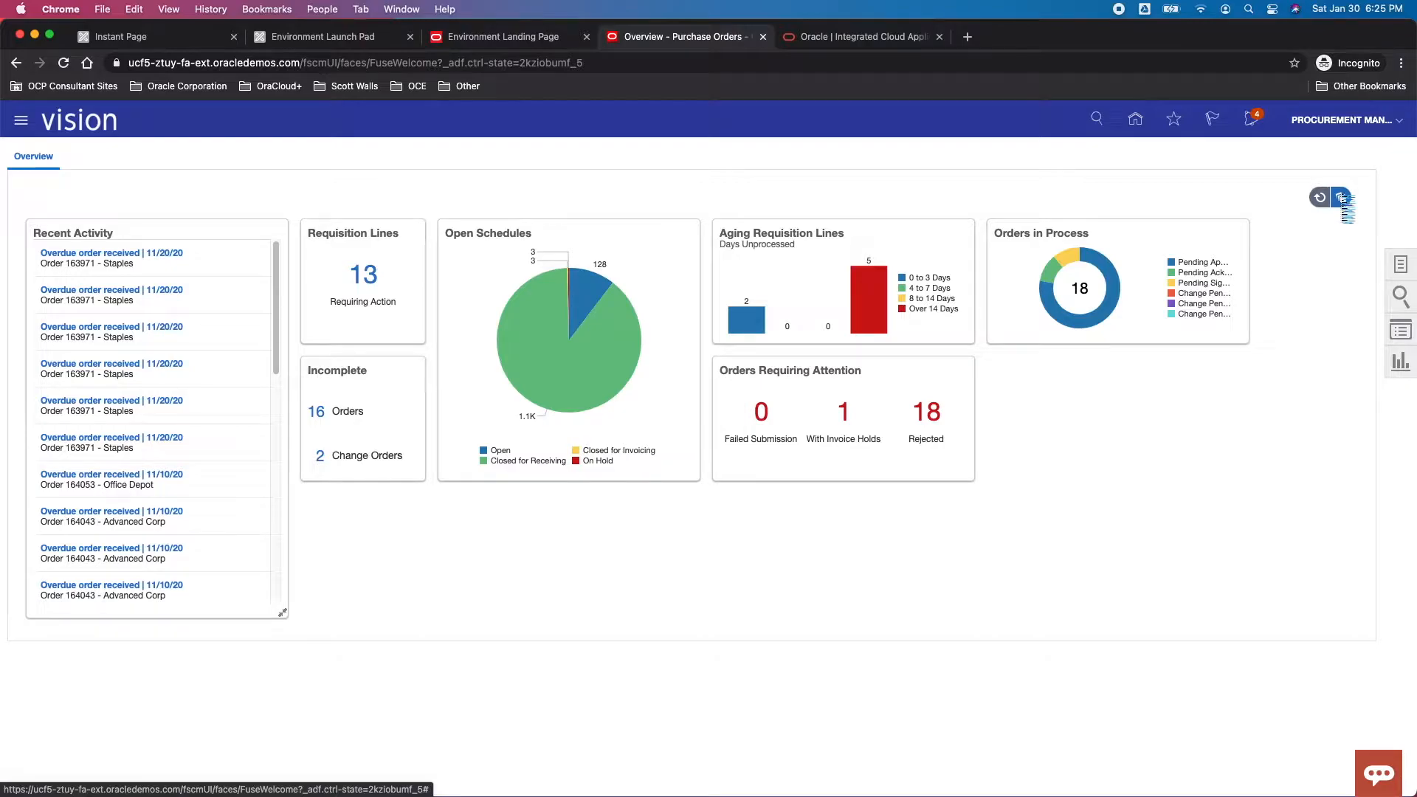
pyautogui.click(1259, 533)
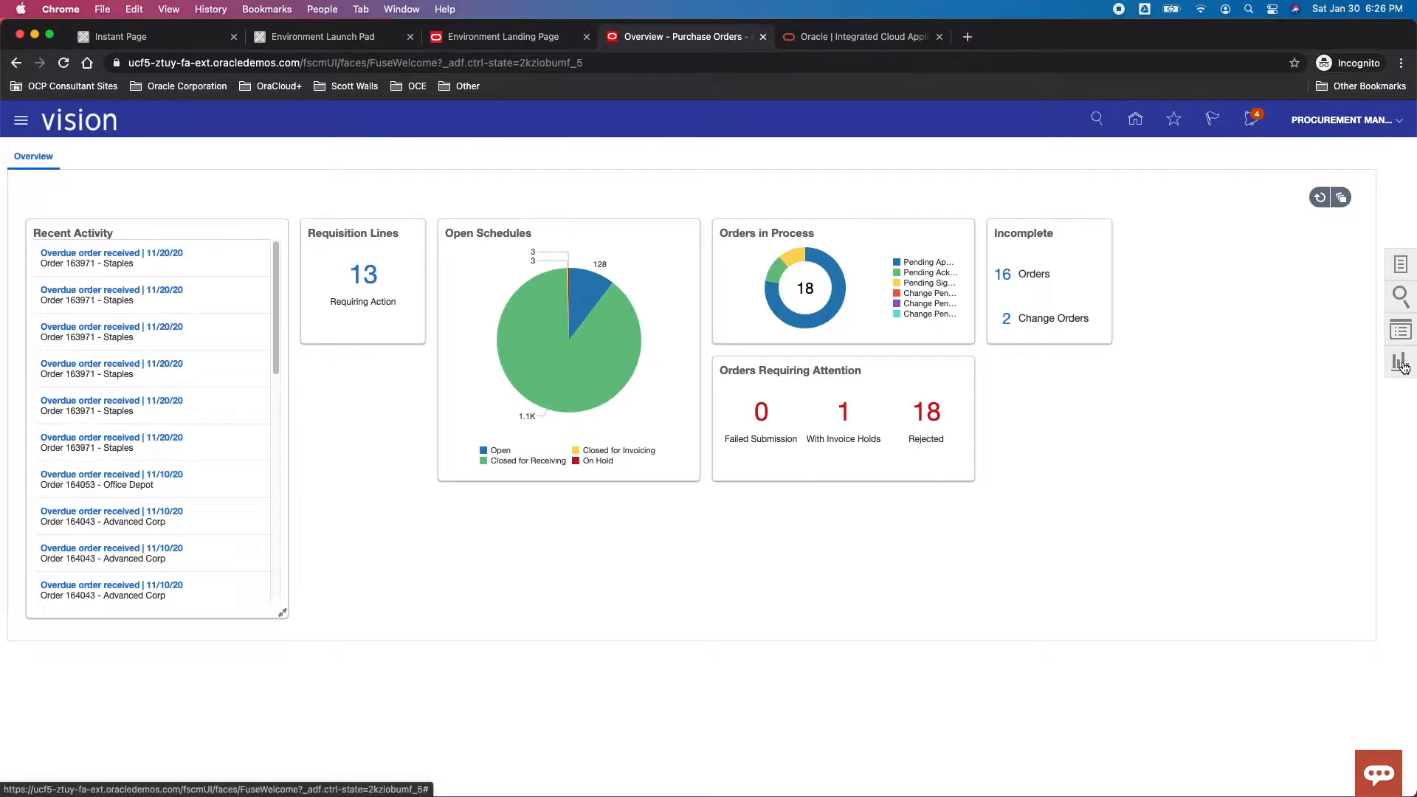
# Examine the available tasks for Requisitions, Orders, Agreements, Deliverables, Supply Base and Administration.
pyautogui.click(1399, 268)
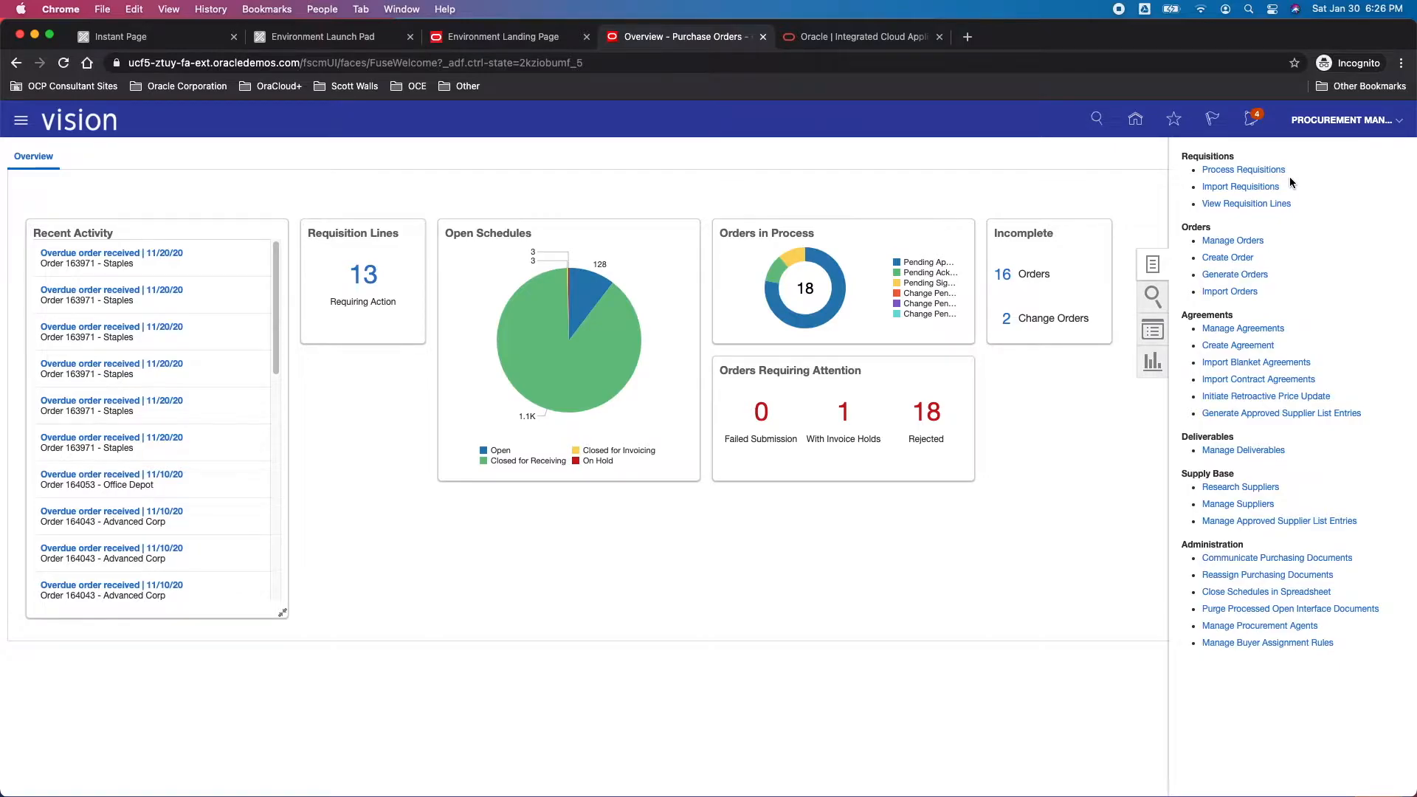
pyautogui.moveTo(1225, 157); pyautogui.dragTo(1198, 159)
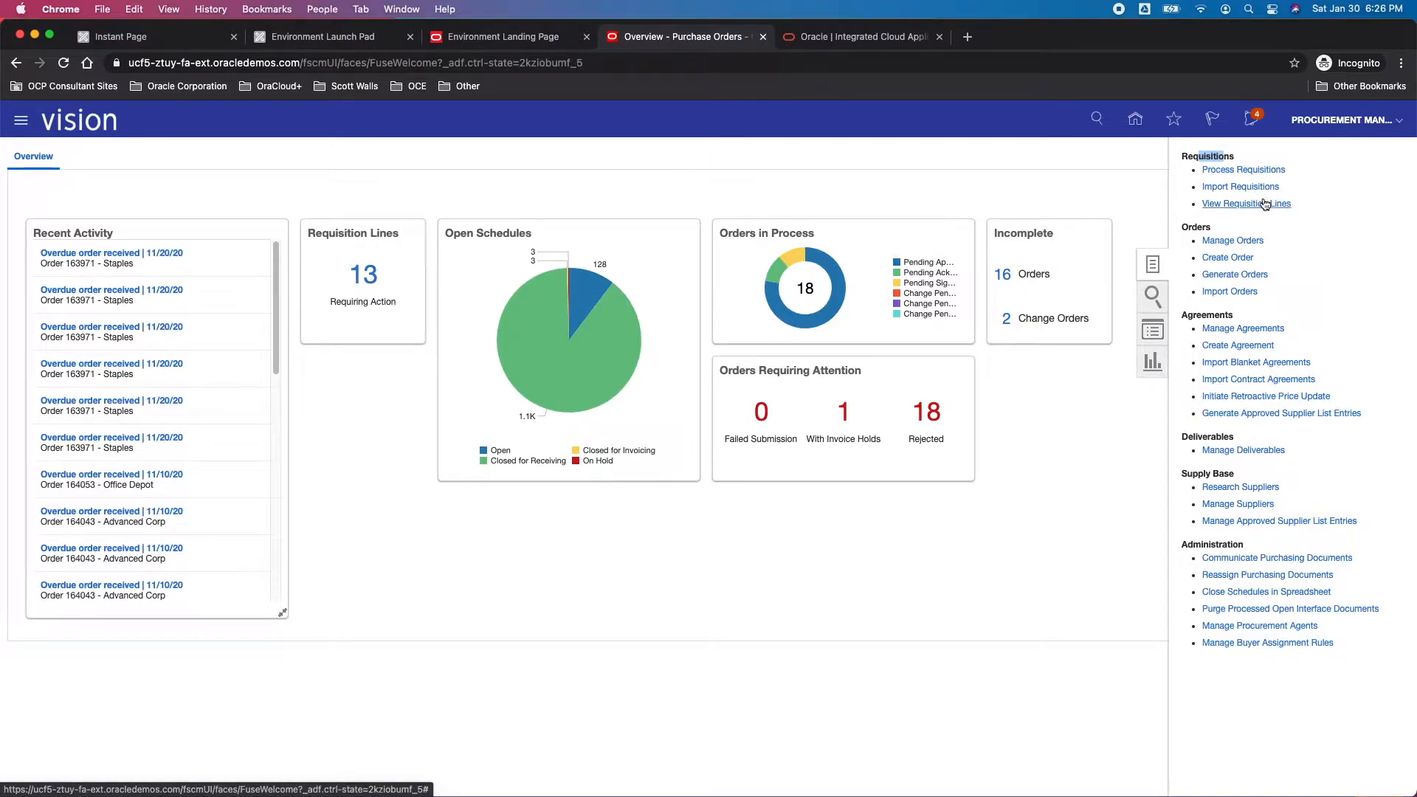
pyautogui.doubleClick(1205, 227)
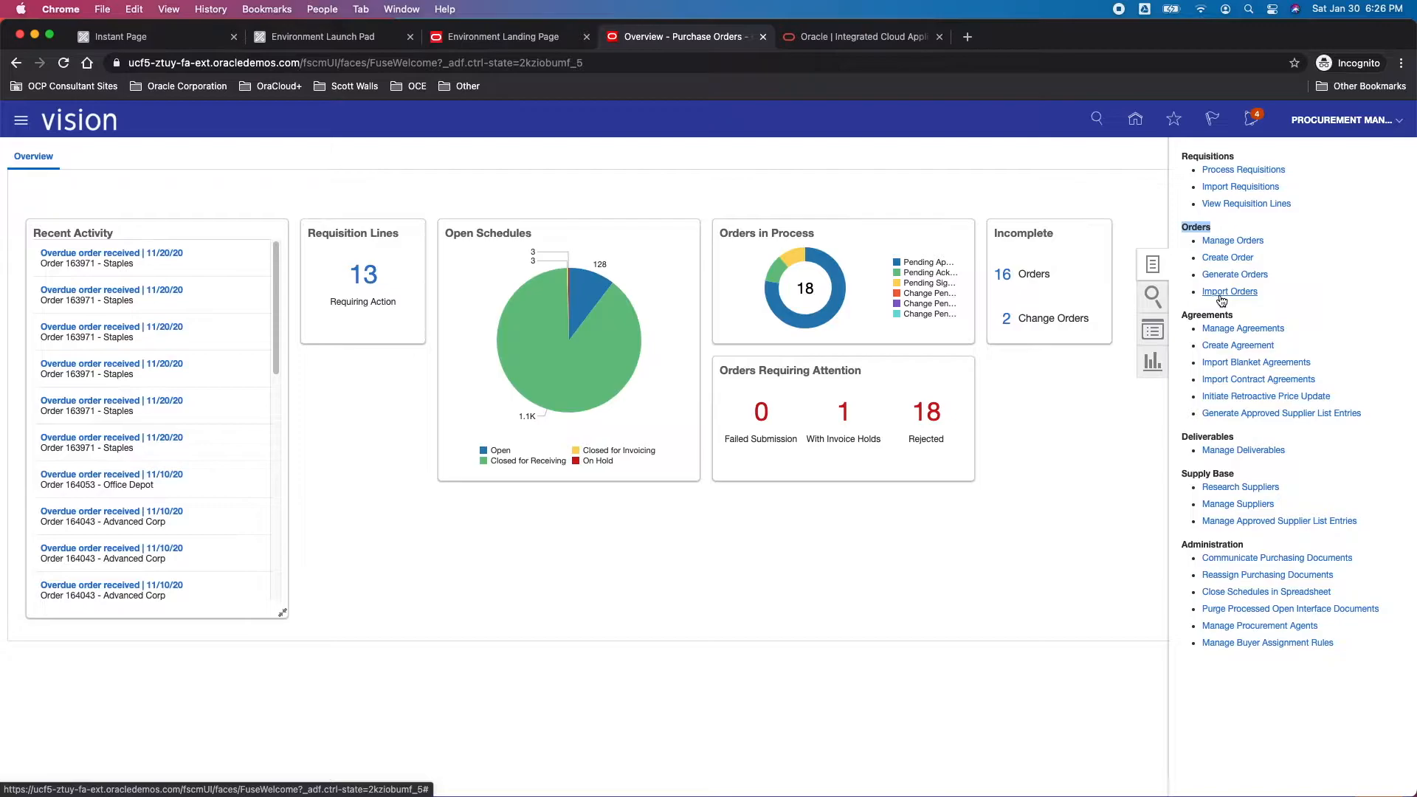
pyautogui.click(1240, 321)
pyautogui.moveTo(1238, 317); pyautogui.dragTo(1184, 315)
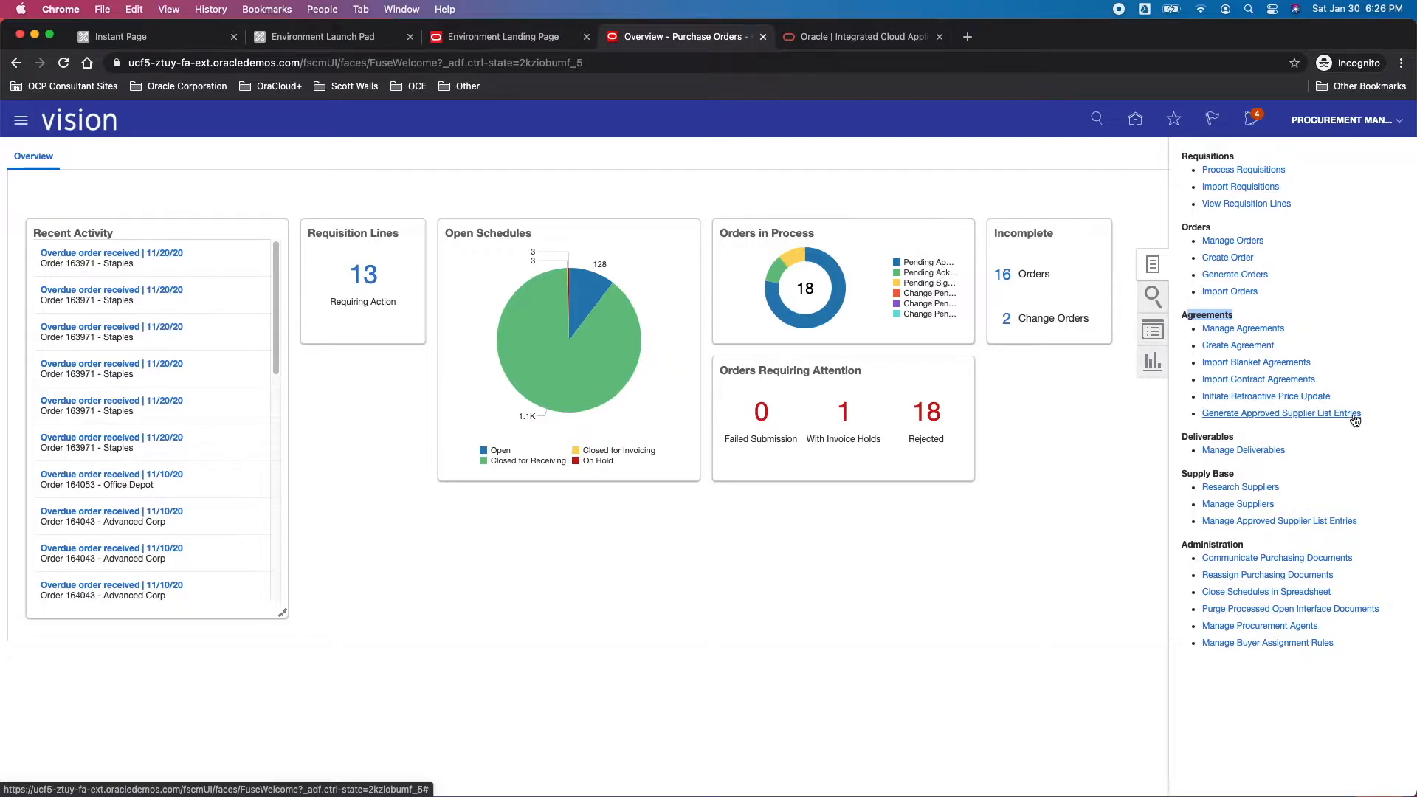
pyautogui.moveTo(1182, 437); pyautogui.dragTo(1229, 436)
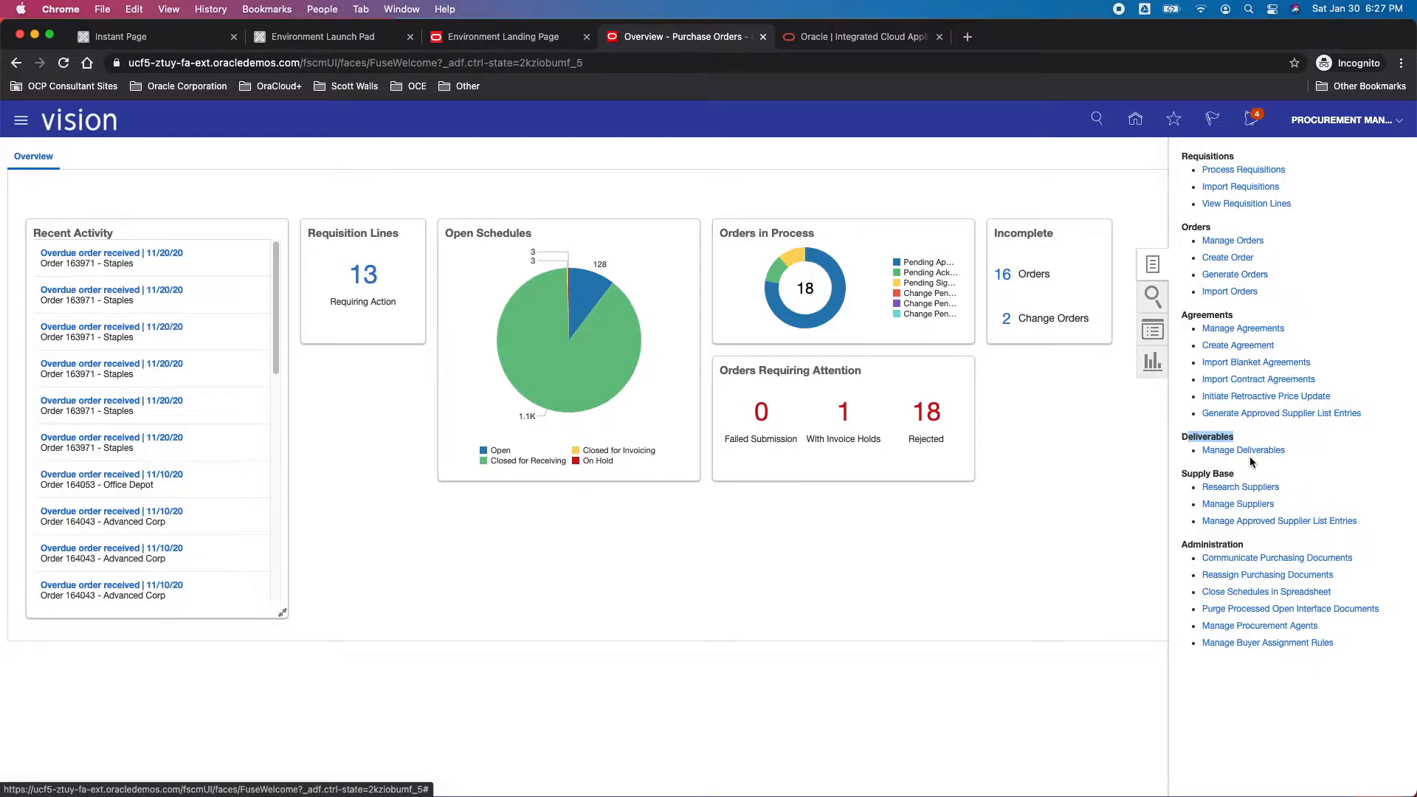
pyautogui.moveTo(1181, 473); pyautogui.dragTo(1229, 473)
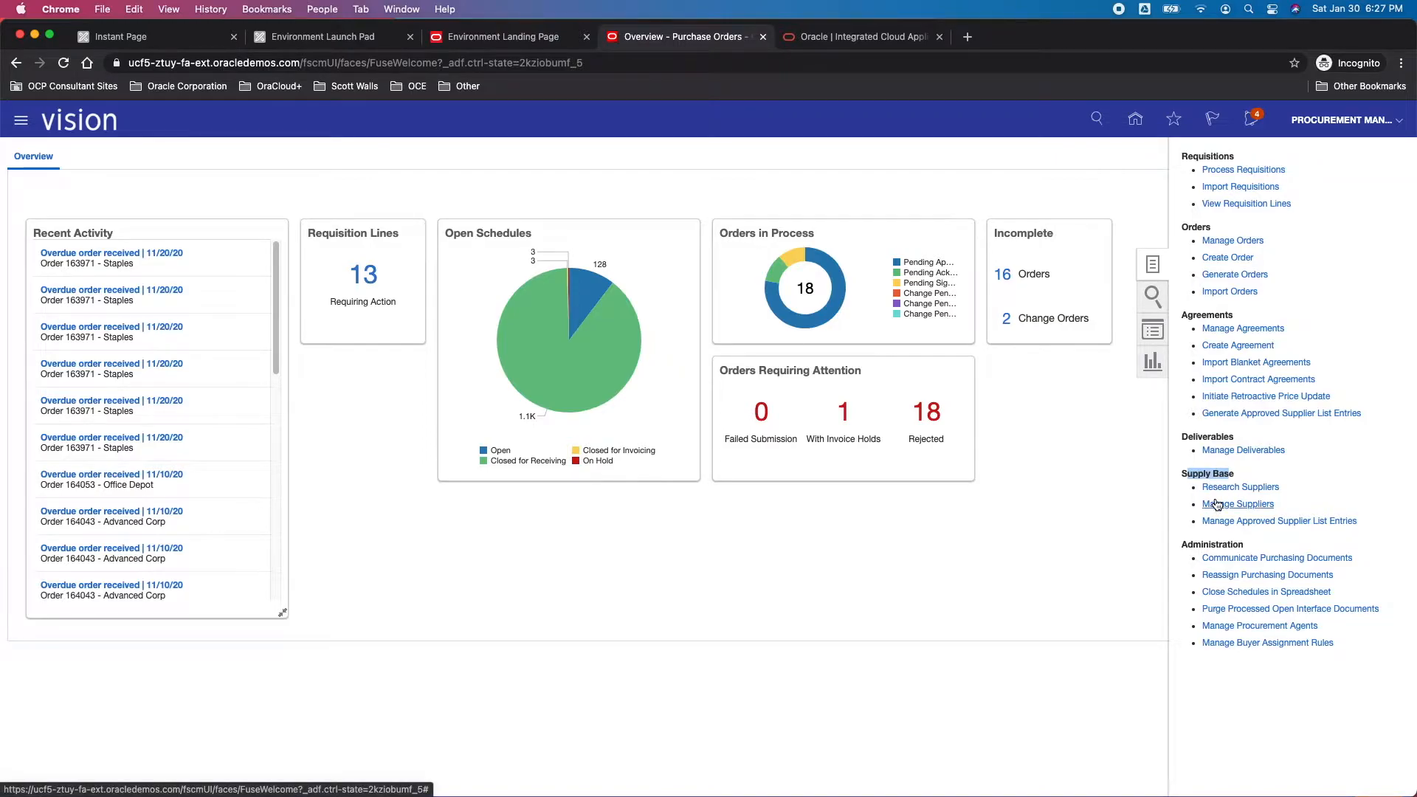
pyautogui.moveTo(1181, 544); pyautogui.dragTo(1243, 547)
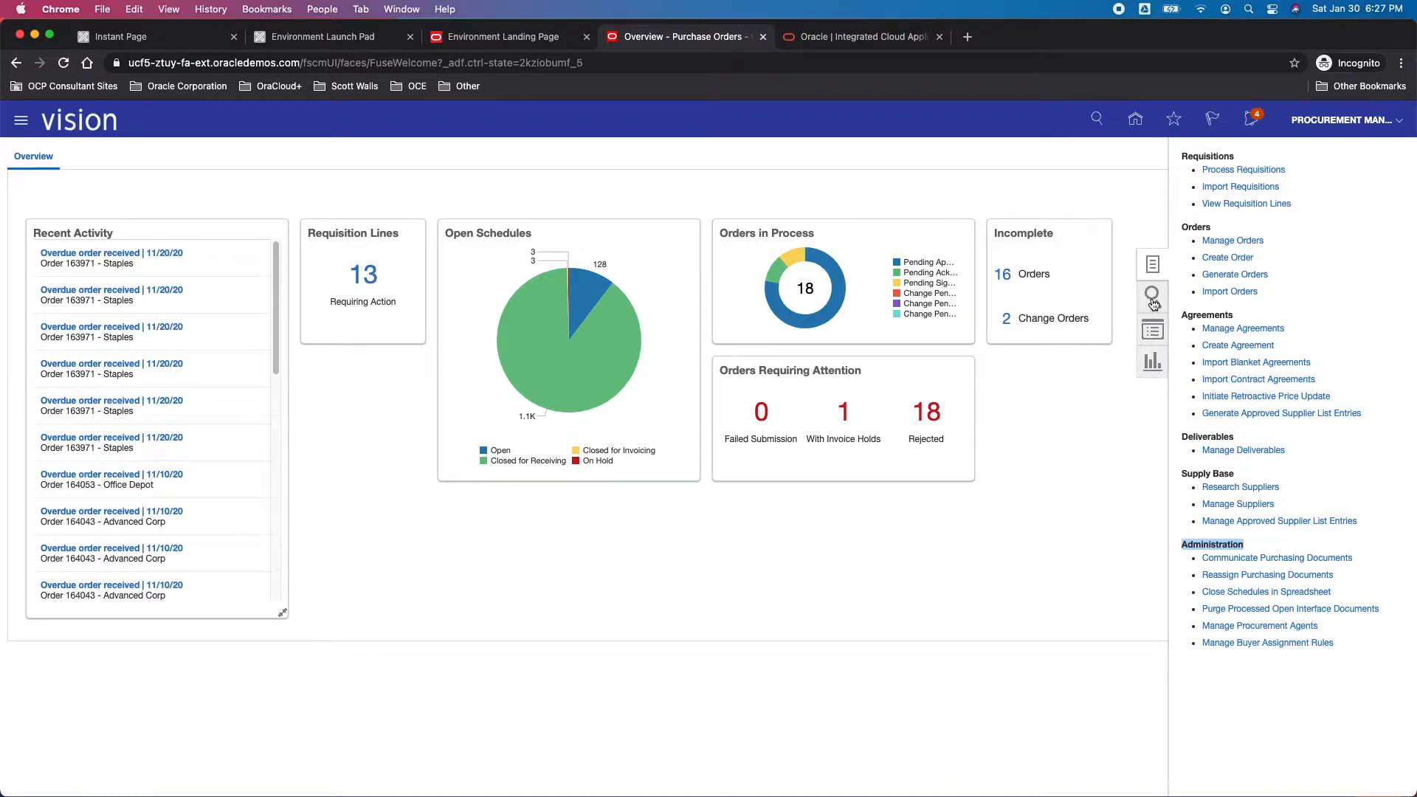
# View which record types the work area's quick search covers, and look at the list of purchase orders and agreements beside it.
pyautogui.click(1153, 297)
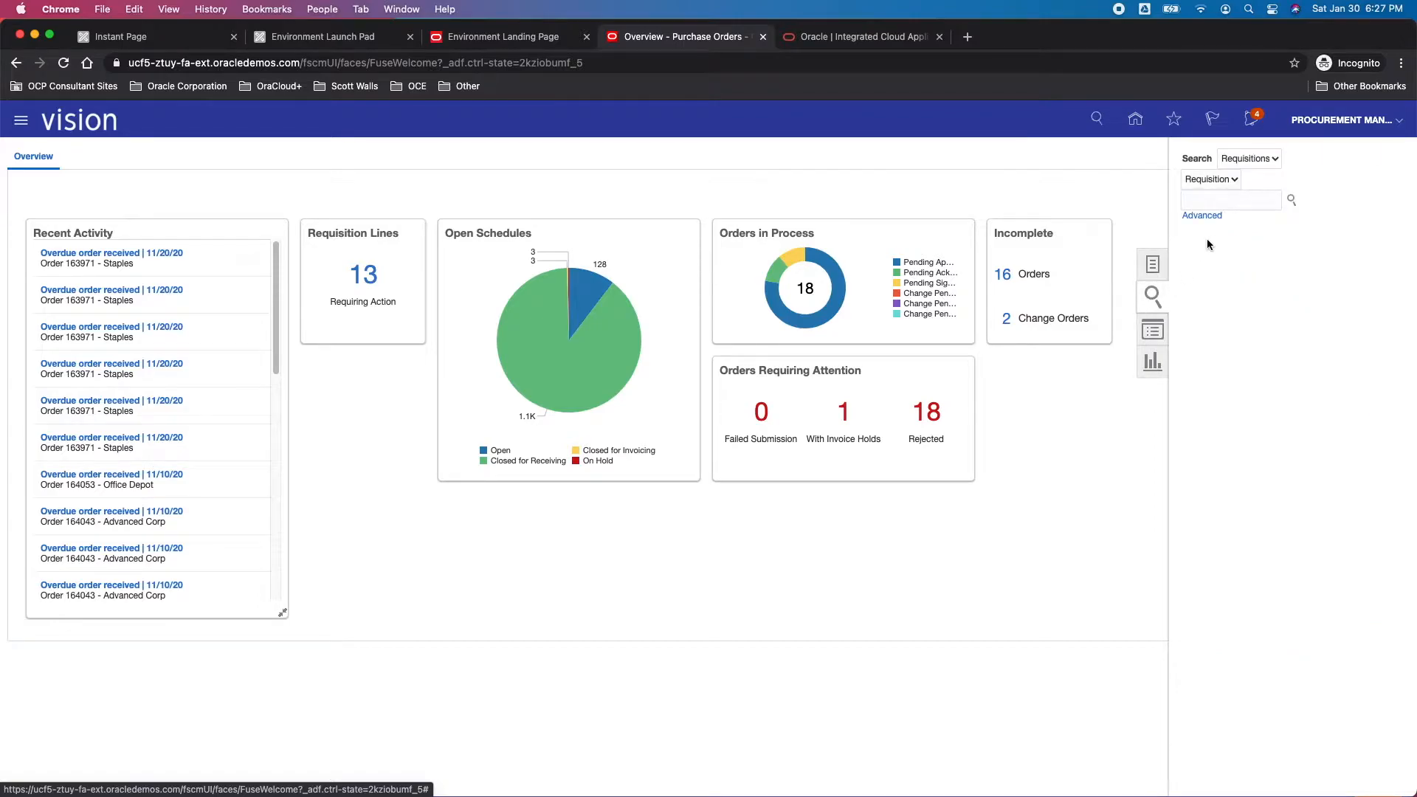
pyautogui.click(1249, 158)
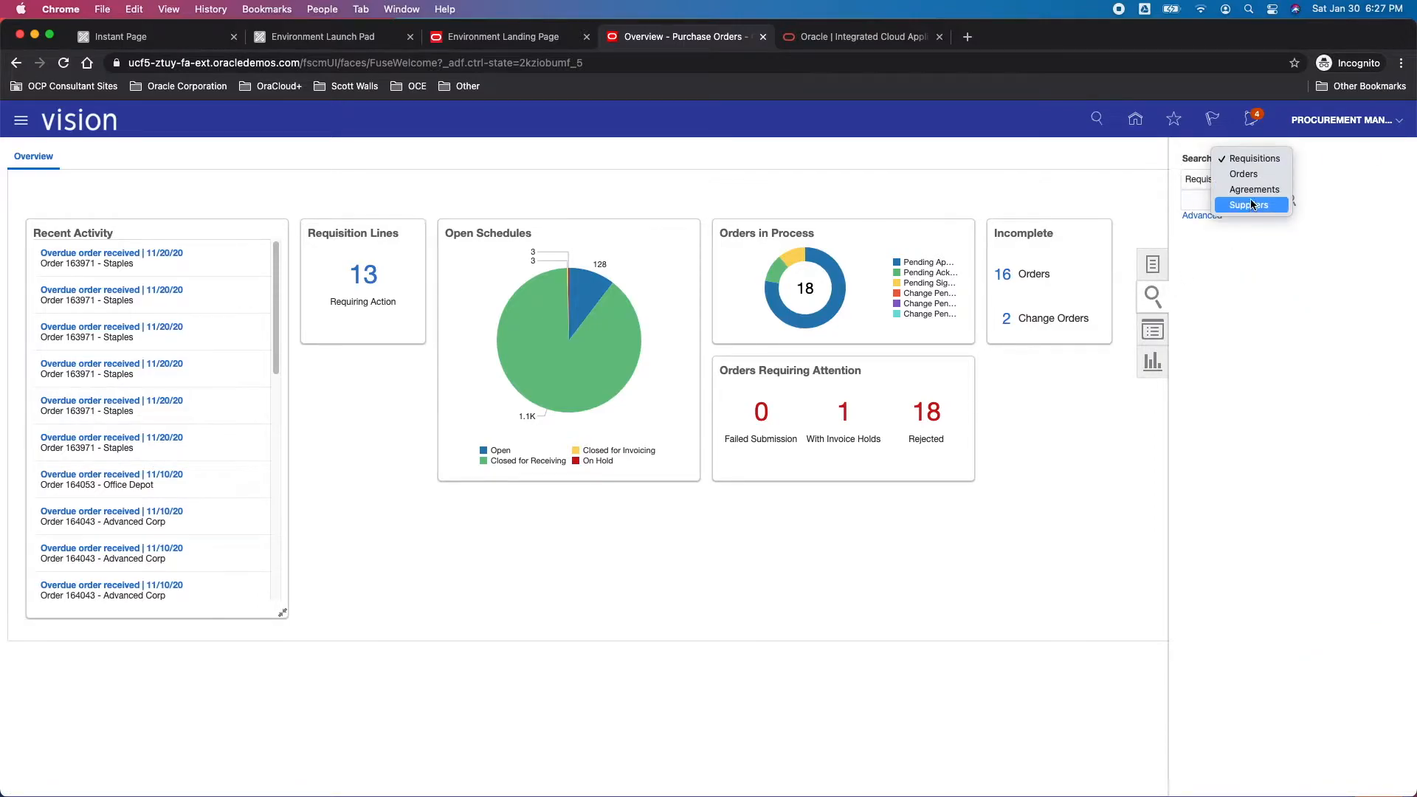
pyautogui.click(1341, 175)
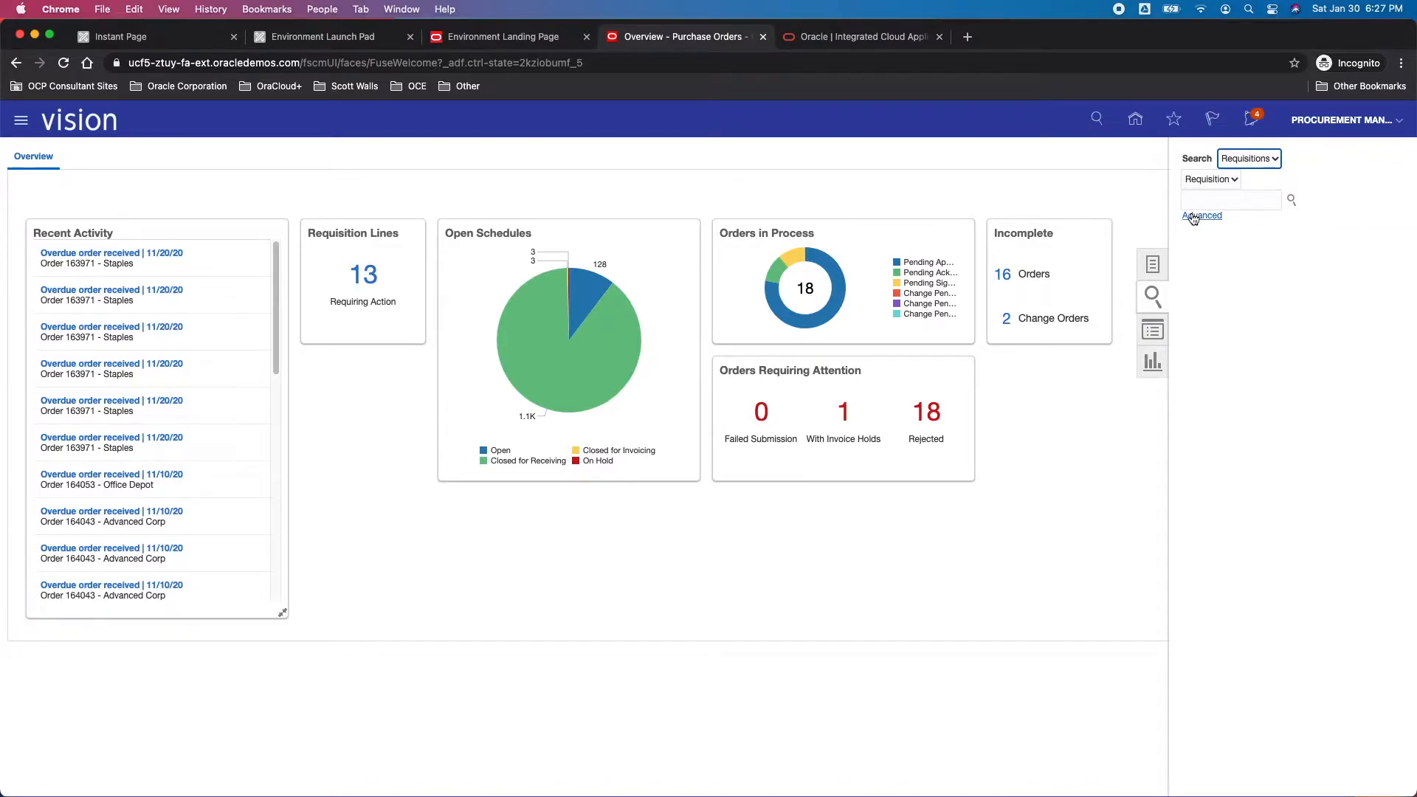
pyautogui.click(1153, 334)
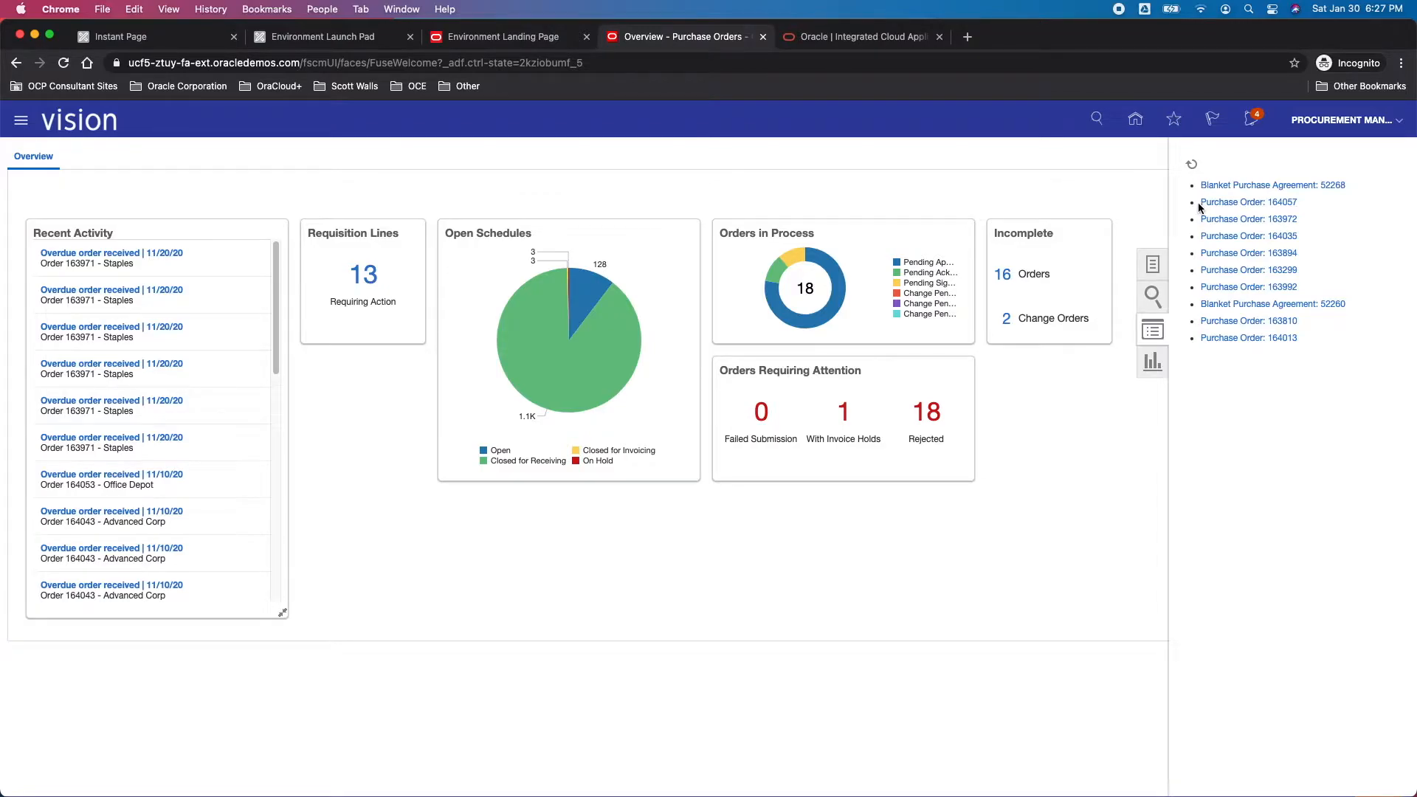
# View the reports stored in Shared Reports and Analytics and in My Folders.
pyautogui.click(1155, 363)
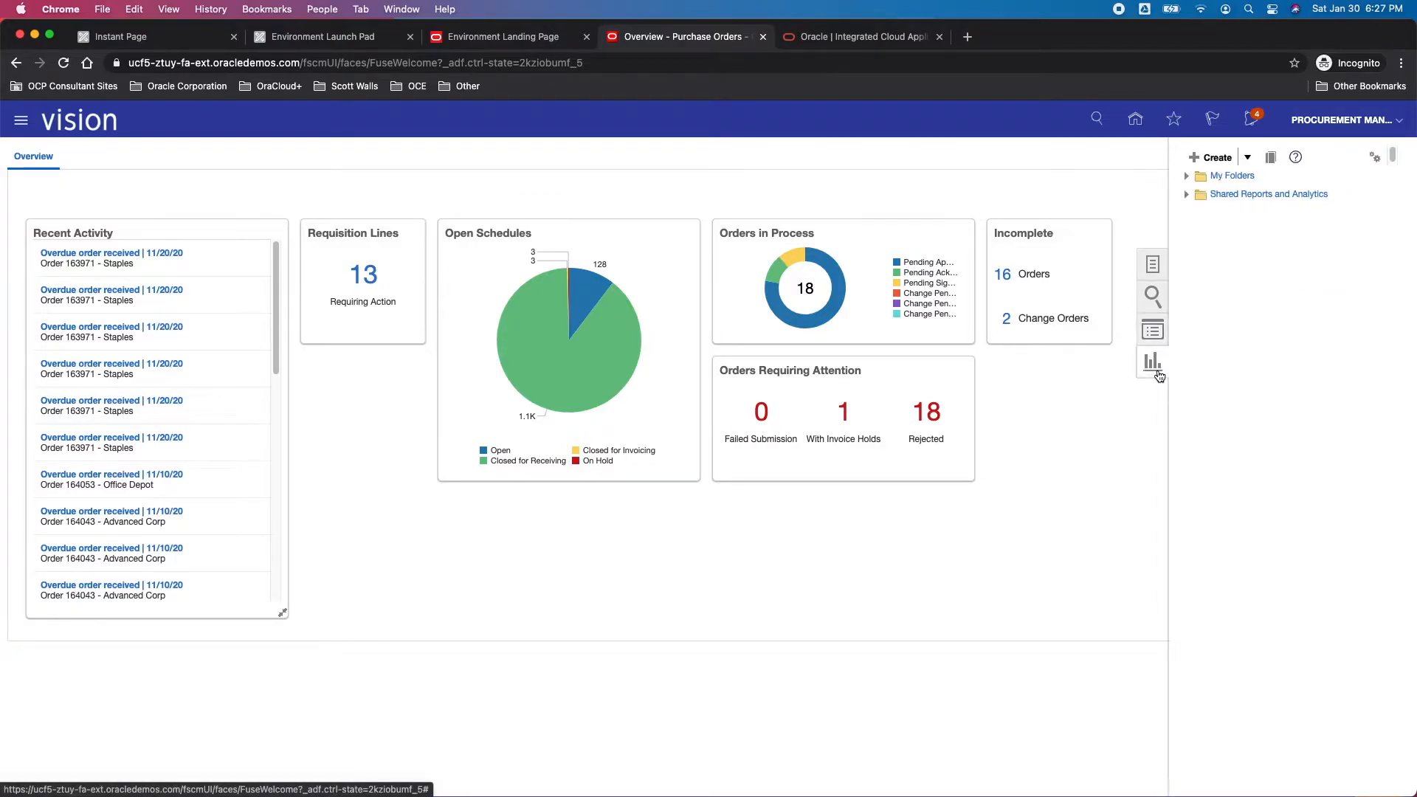
pyautogui.click(1187, 197)
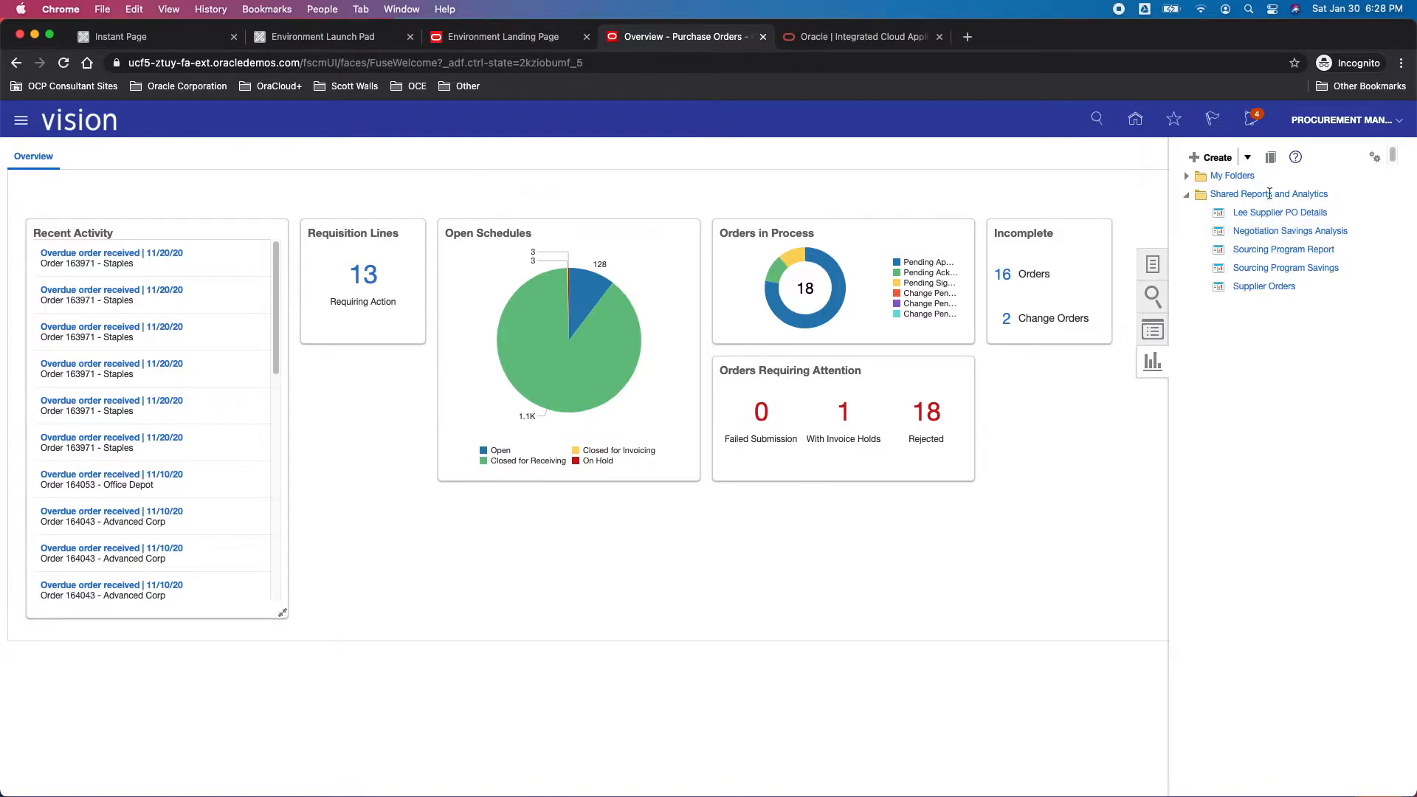
pyautogui.click(1187, 177)
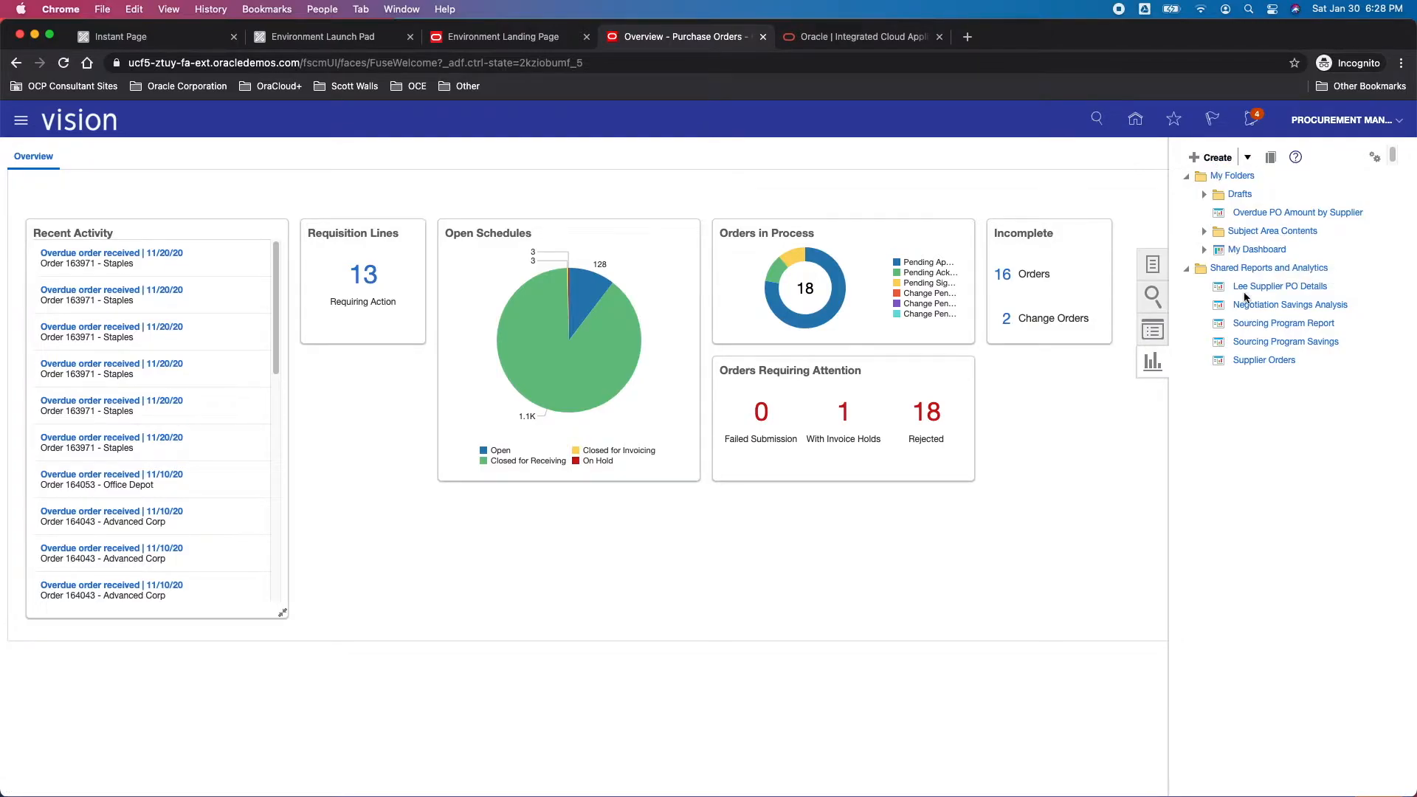
pyautogui.click(1126, 452)
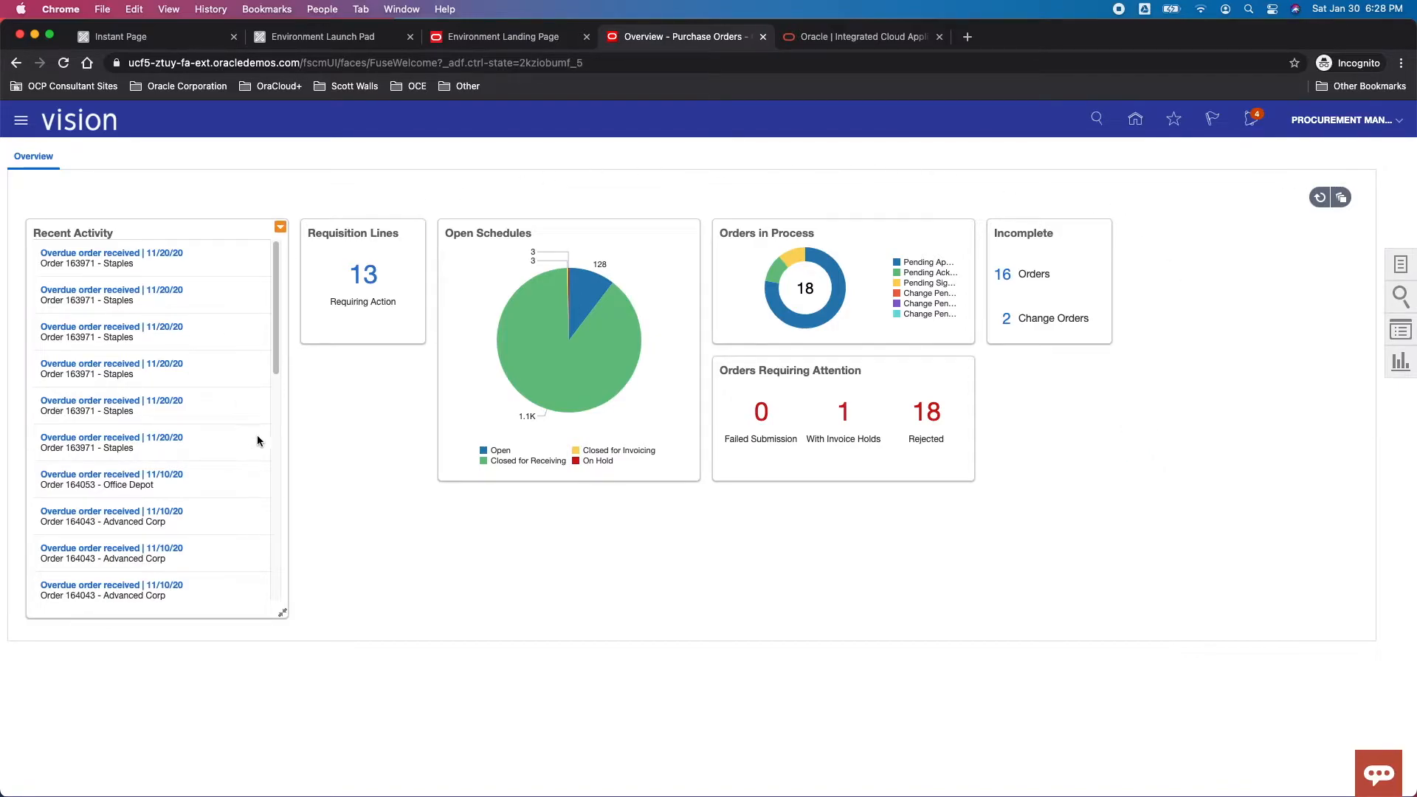
# Start a new order with the Create Order task and view the available order styles, keeping Purchase Order.
pyautogui.click(1399, 270)
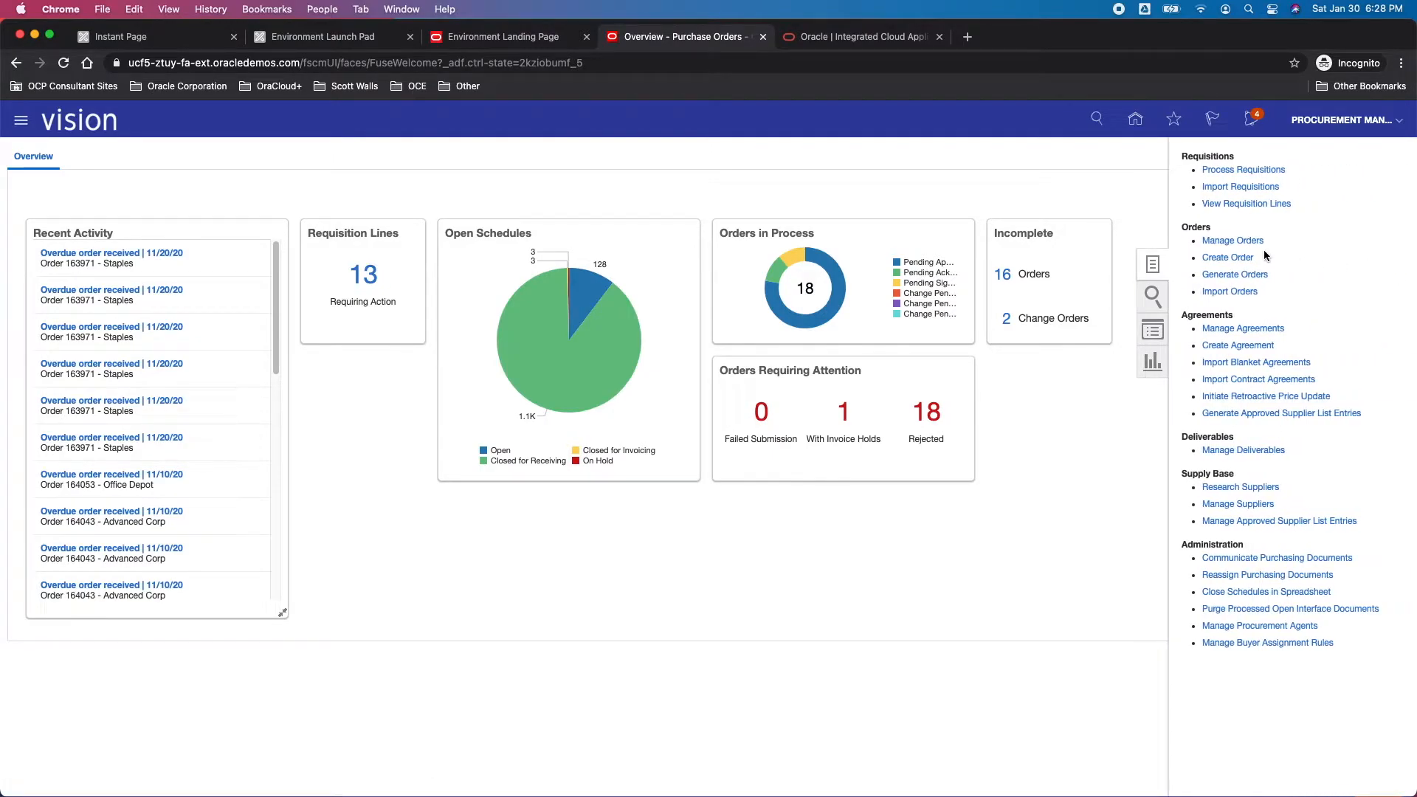
pyautogui.click(1226, 259)
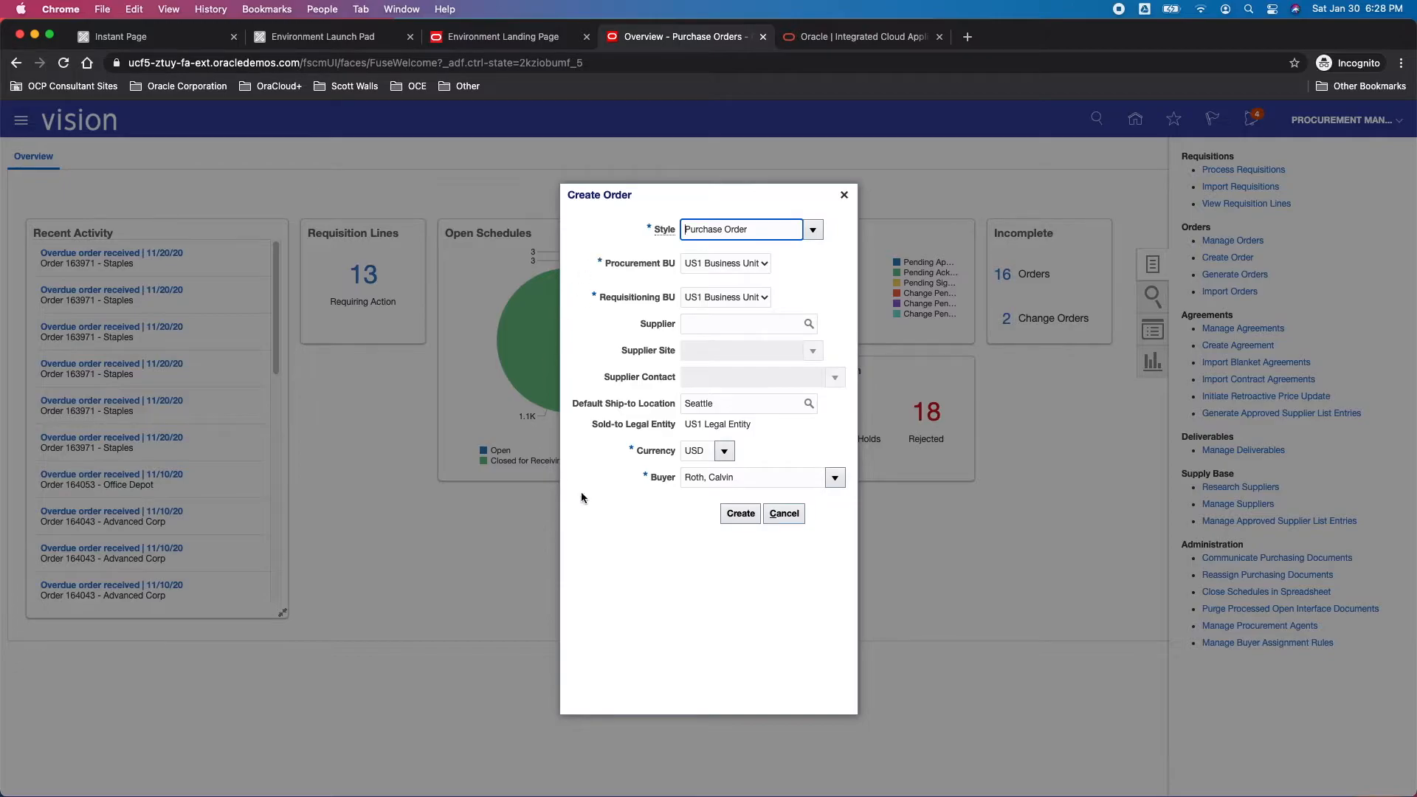
pyautogui.click(813, 229)
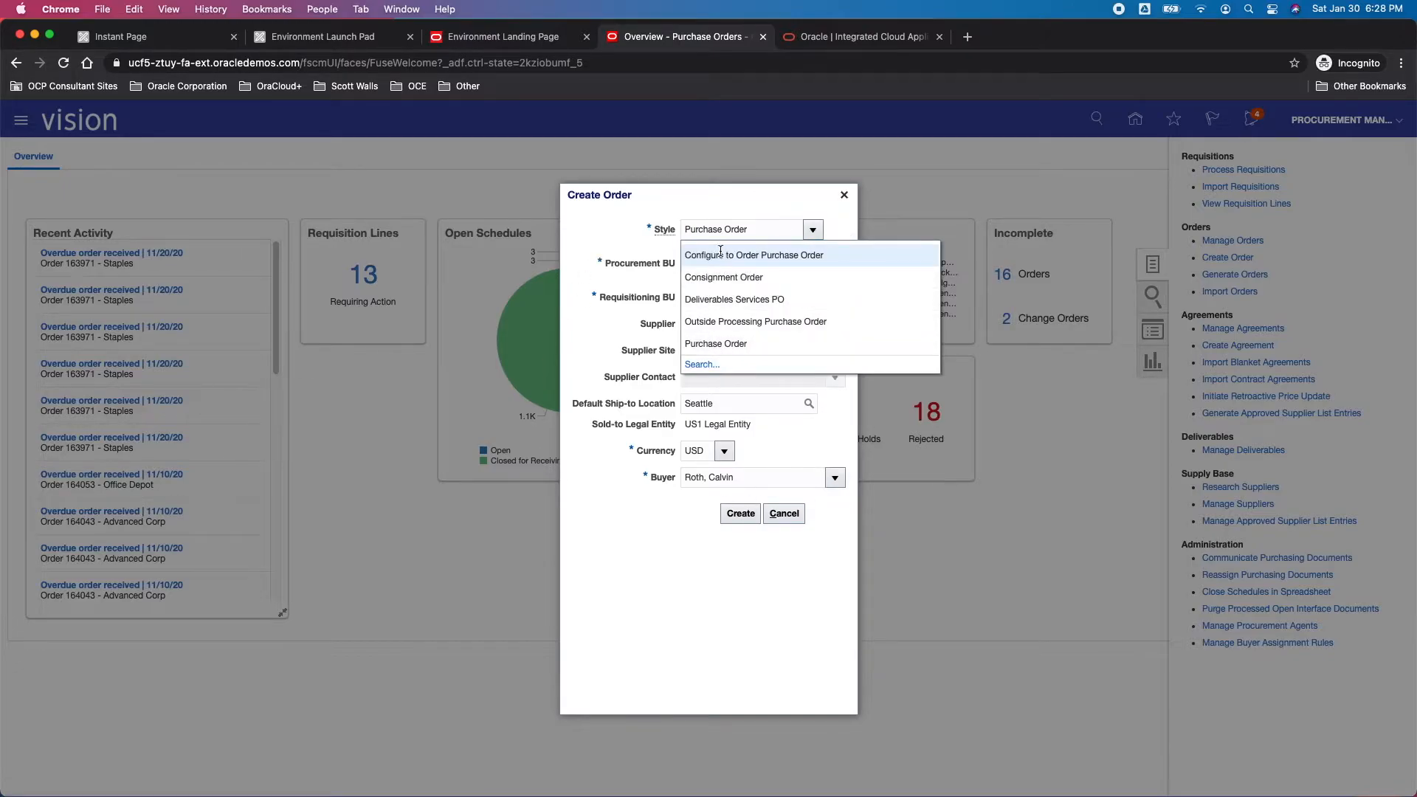
pyautogui.click(692, 201)
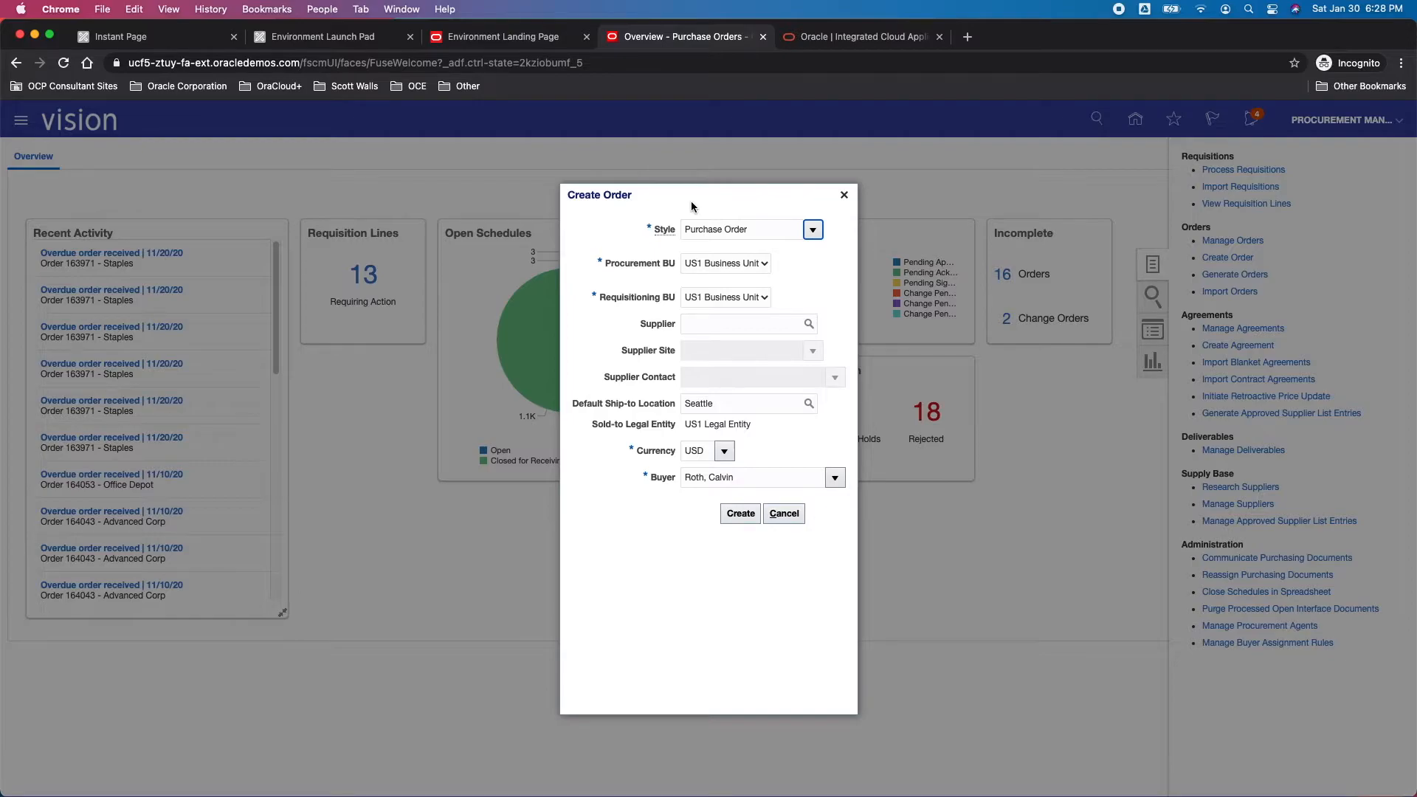
# Set Lee Supplies as the supplier and create the purchase order.
pyautogui.moveTo(615, 265); pyautogui.dragTo(666, 299)
pyautogui.click(716, 328)
pyautogui.write('lle')
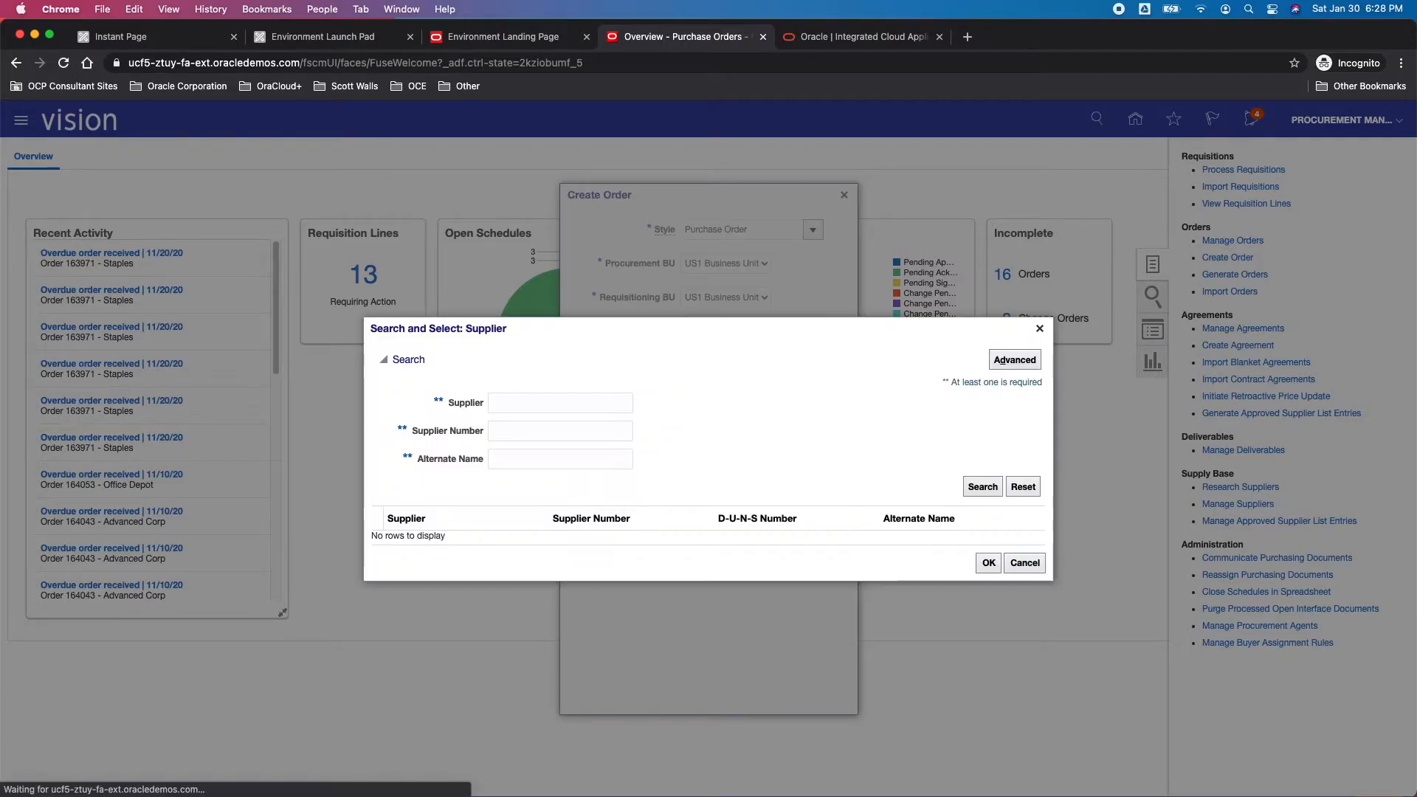
pyautogui.click(1041, 330)
pyautogui.moveTo(727, 325); pyautogui.dragTo(649, 326)
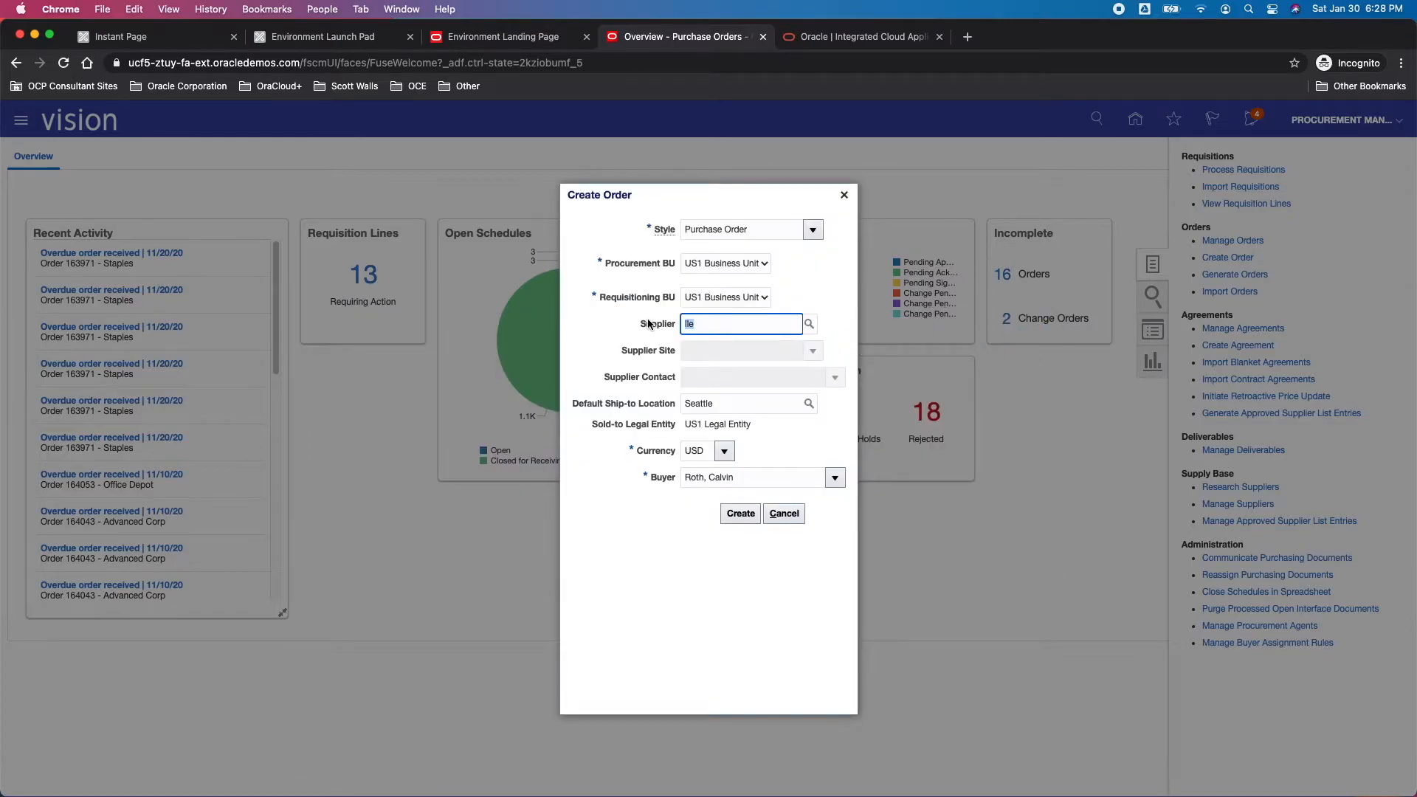
pyautogui.write('lee')
pyautogui.press('Tab')
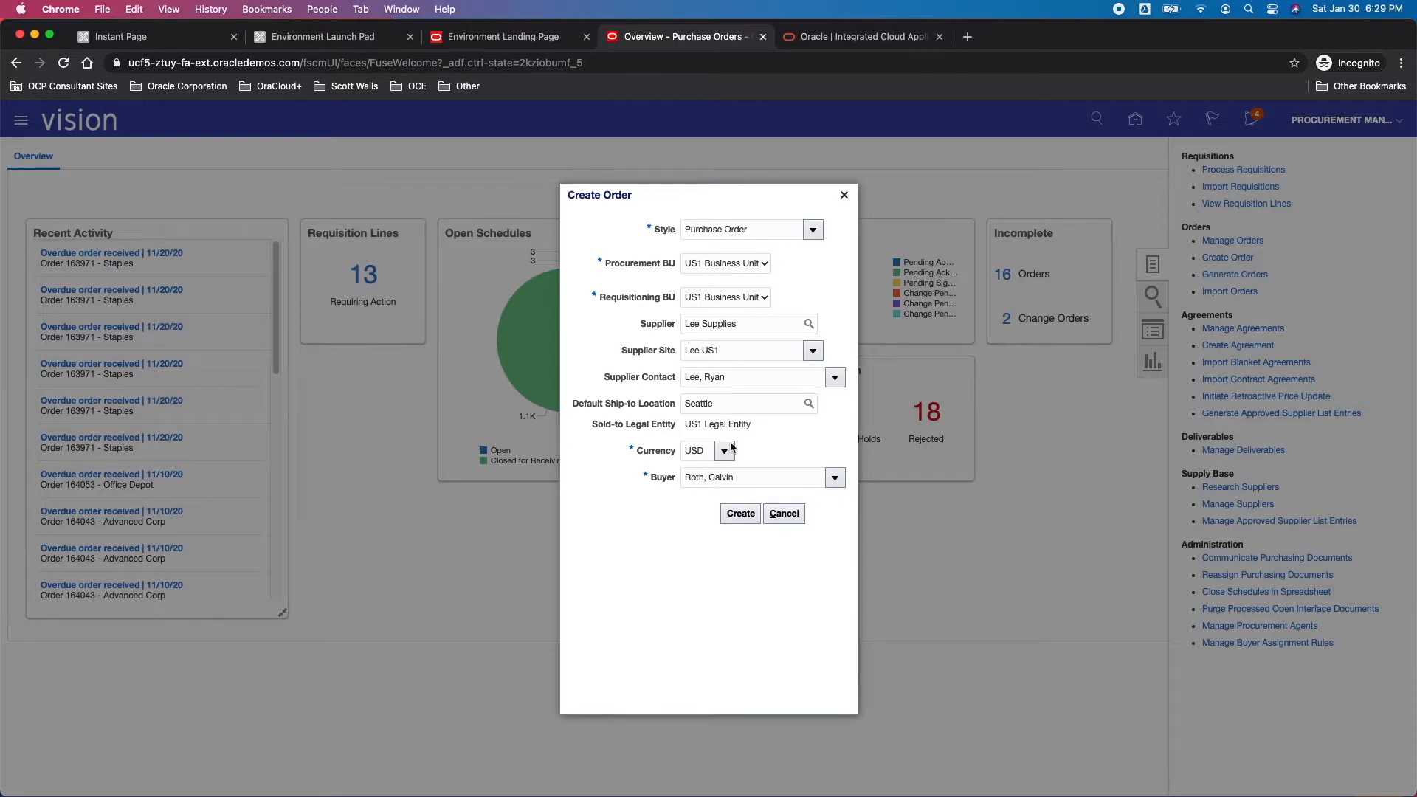
pyautogui.moveTo(649, 452); pyautogui.dragTo(663, 480)
pyautogui.click(736, 516)
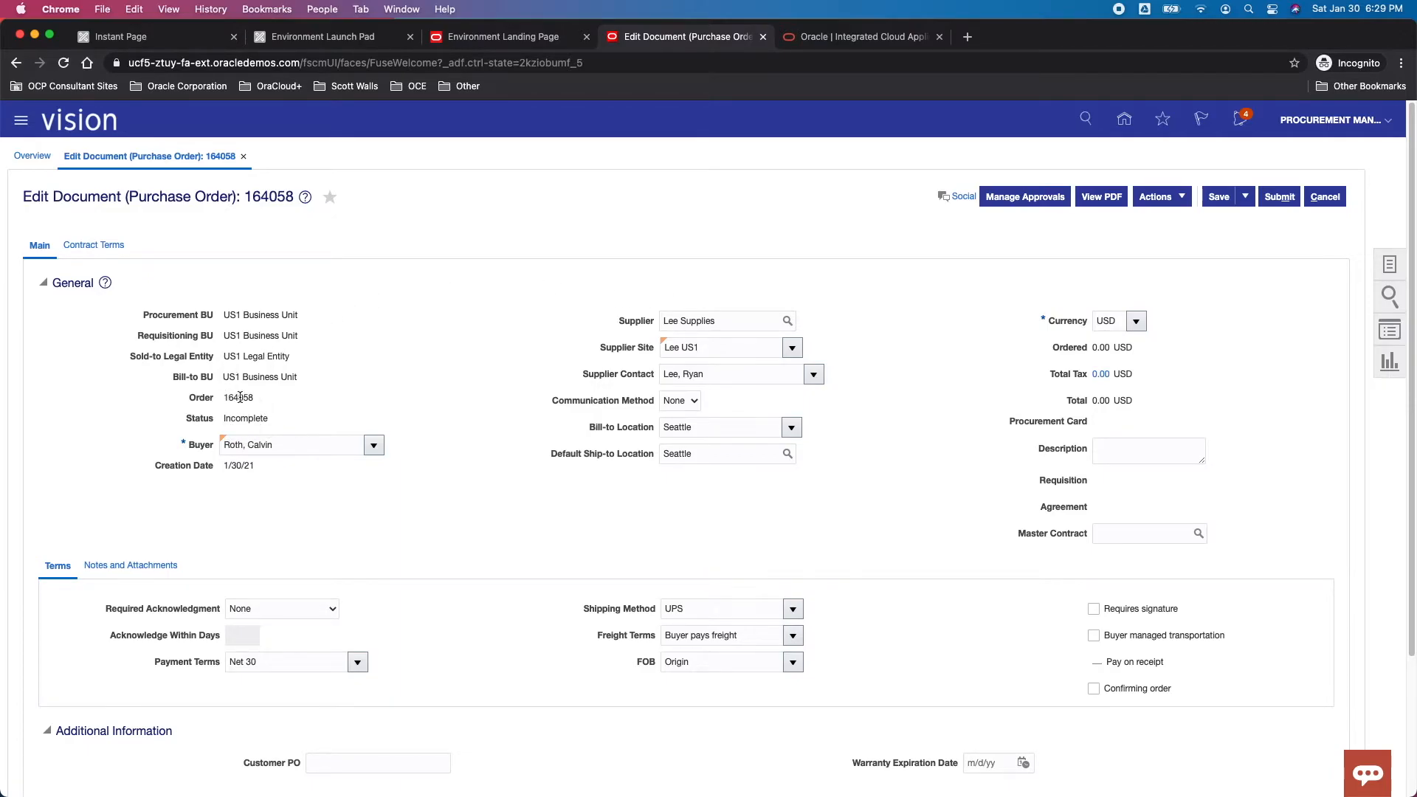
# Review the new purchase order's general details and set its communication method to E-Mail.
pyautogui.moveTo(229, 398); pyautogui.dragTo(263, 402)
pyautogui.moveTo(230, 418); pyautogui.dragTo(287, 425)
pyautogui.moveTo(710, 381); pyautogui.dragTo(660, 377)
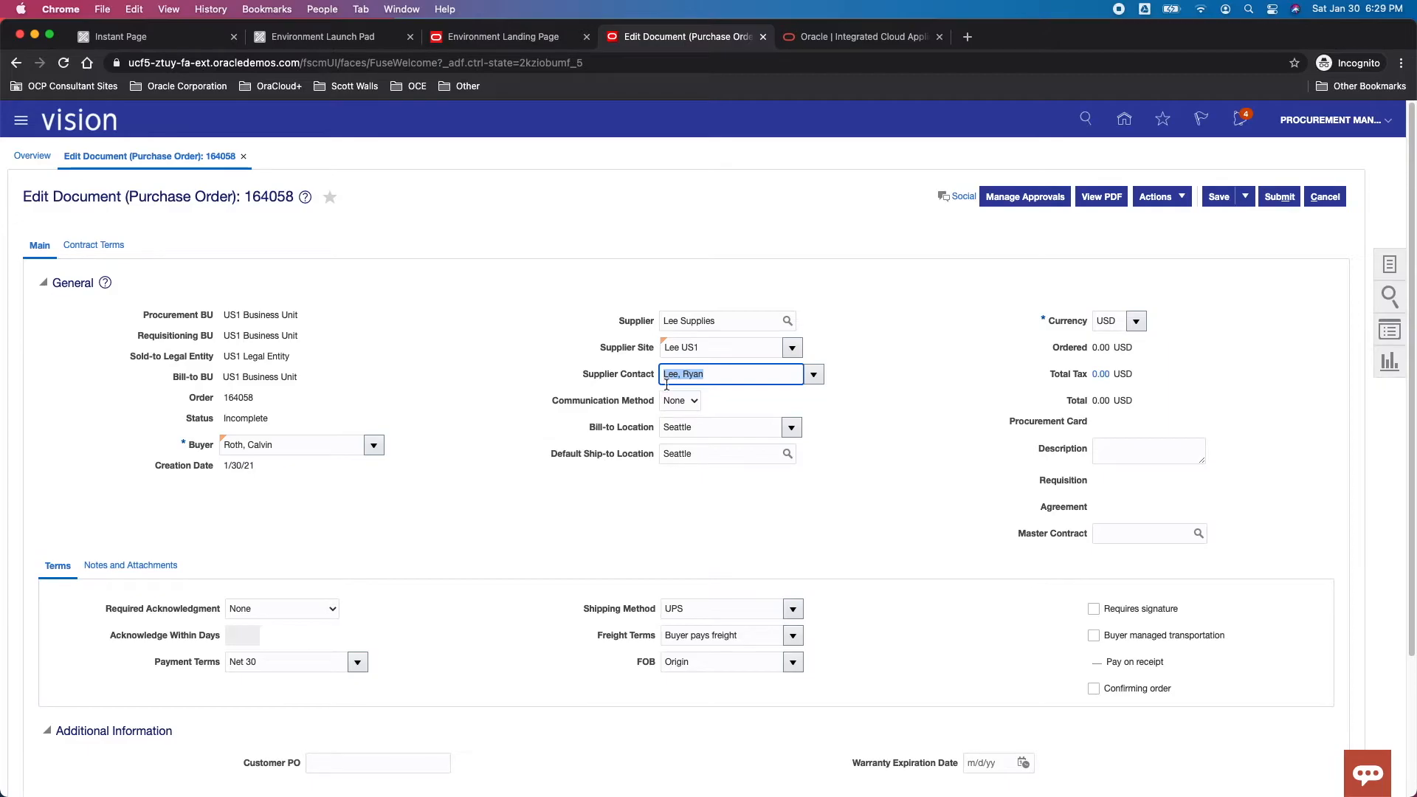
pyautogui.click(677, 401)
pyautogui.click(684, 416)
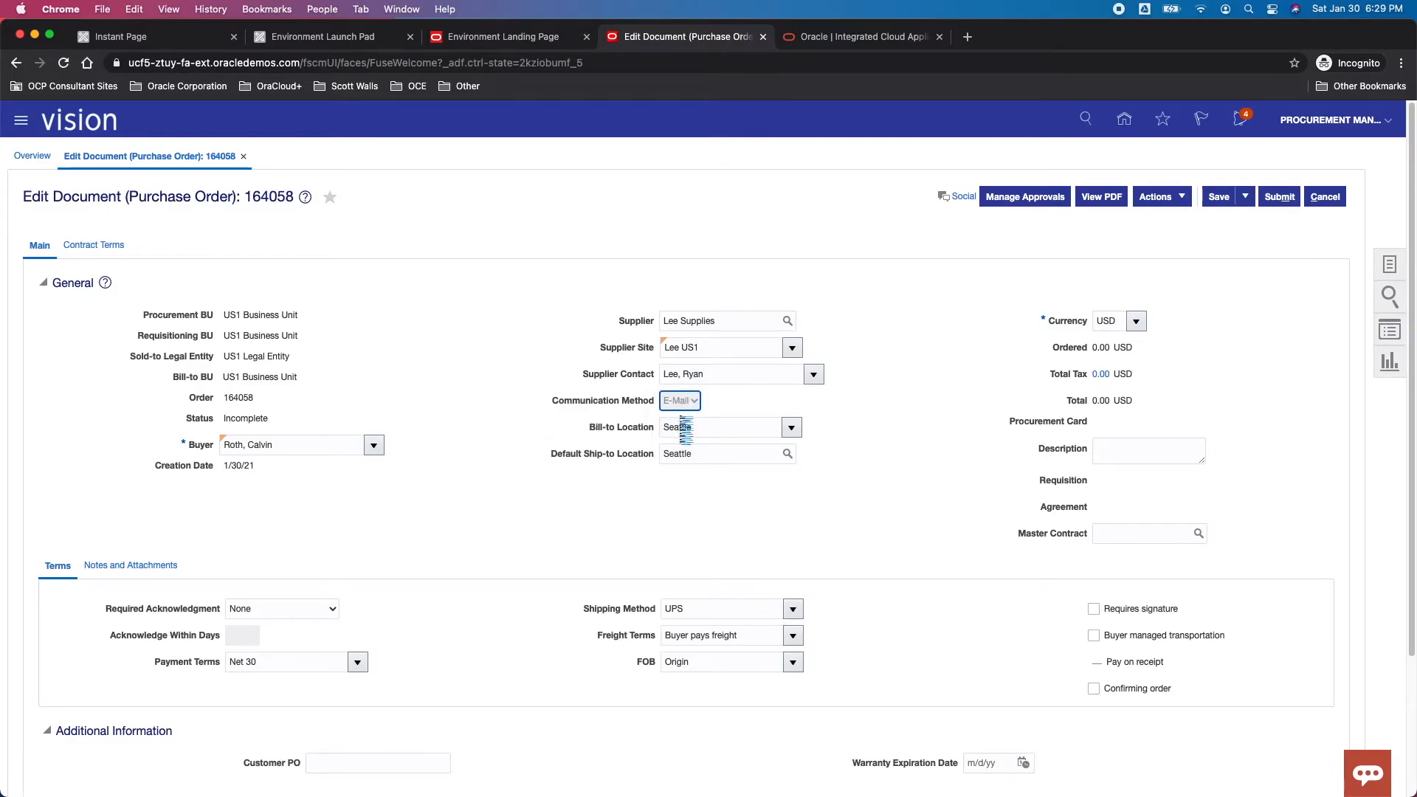
# Review the order's supplier e-mail, bill-to and ship-to locations, currency, order amounts, description, and requisition and agreement references.
pyautogui.moveTo(765, 428); pyautogui.dragTo(671, 427)
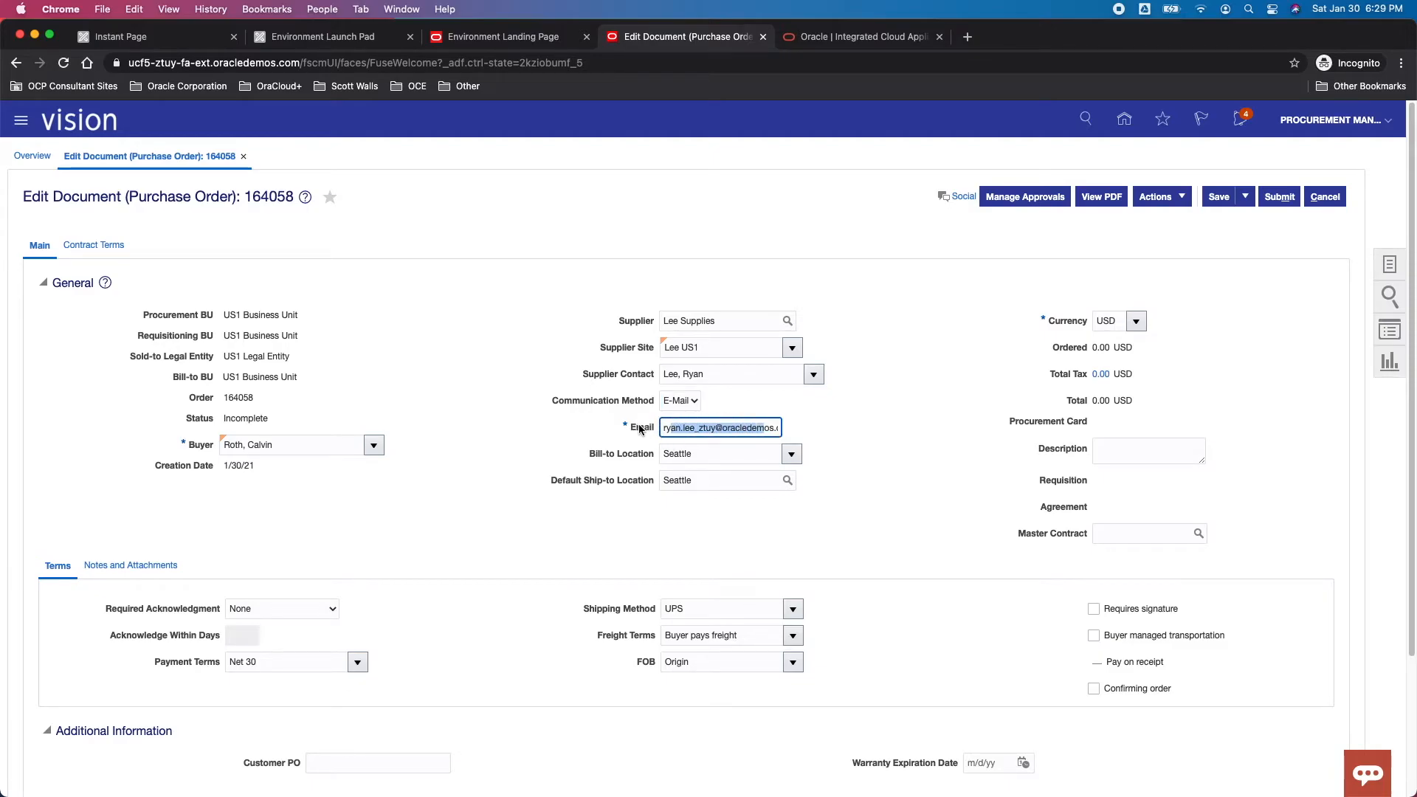
pyautogui.moveTo(595, 460); pyautogui.dragTo(649, 488)
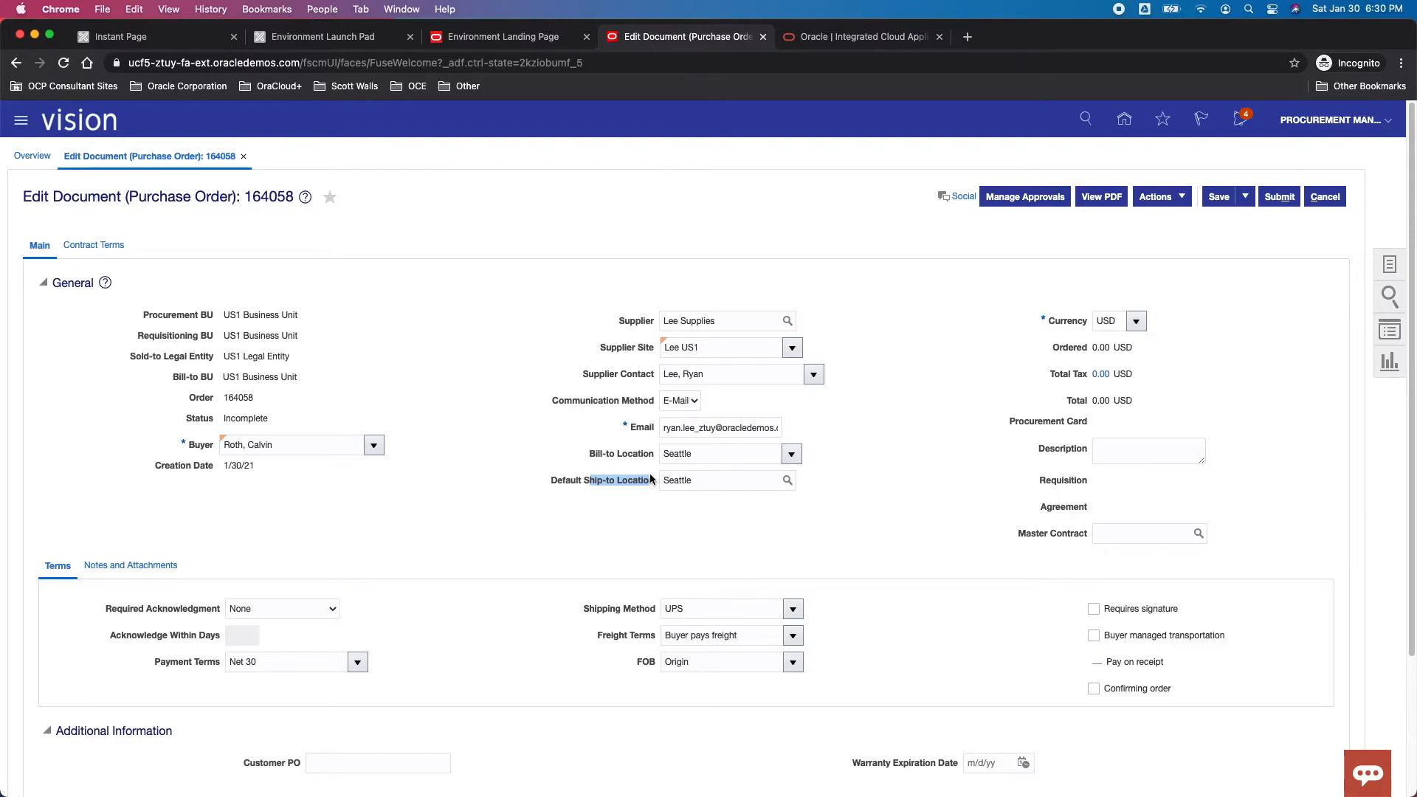
pyautogui.click(961, 382)
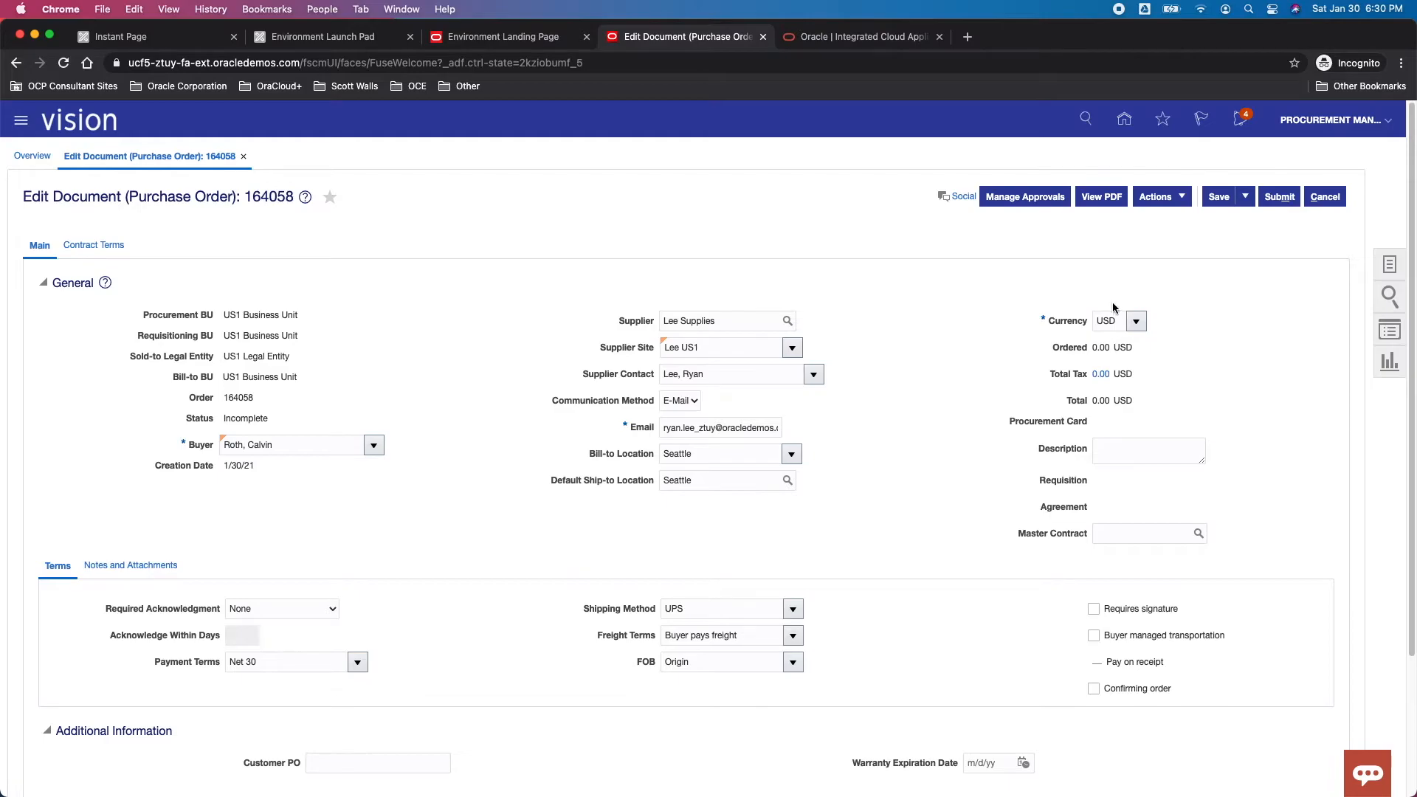
pyautogui.moveTo(1101, 346); pyautogui.dragTo(1122, 347)
pyautogui.click(1103, 455)
pyautogui.click(177, 201)
pyautogui.moveTo(1050, 482); pyautogui.dragTo(1078, 508)
# Search for master contracts available for Lee Supplies and close the search without choosing one.
pyautogui.click(1199, 534)
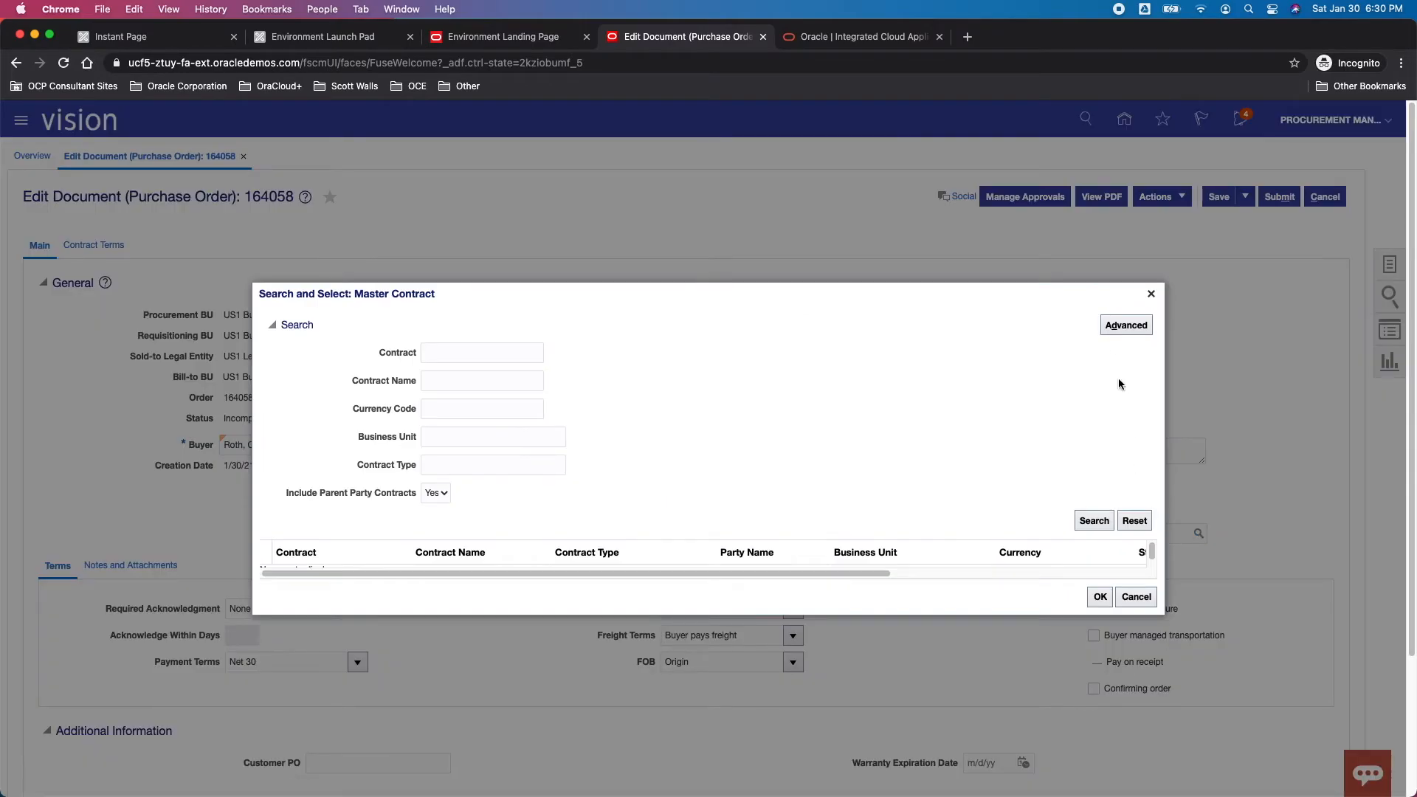
pyautogui.click(1094, 521)
pyautogui.click(729, 461)
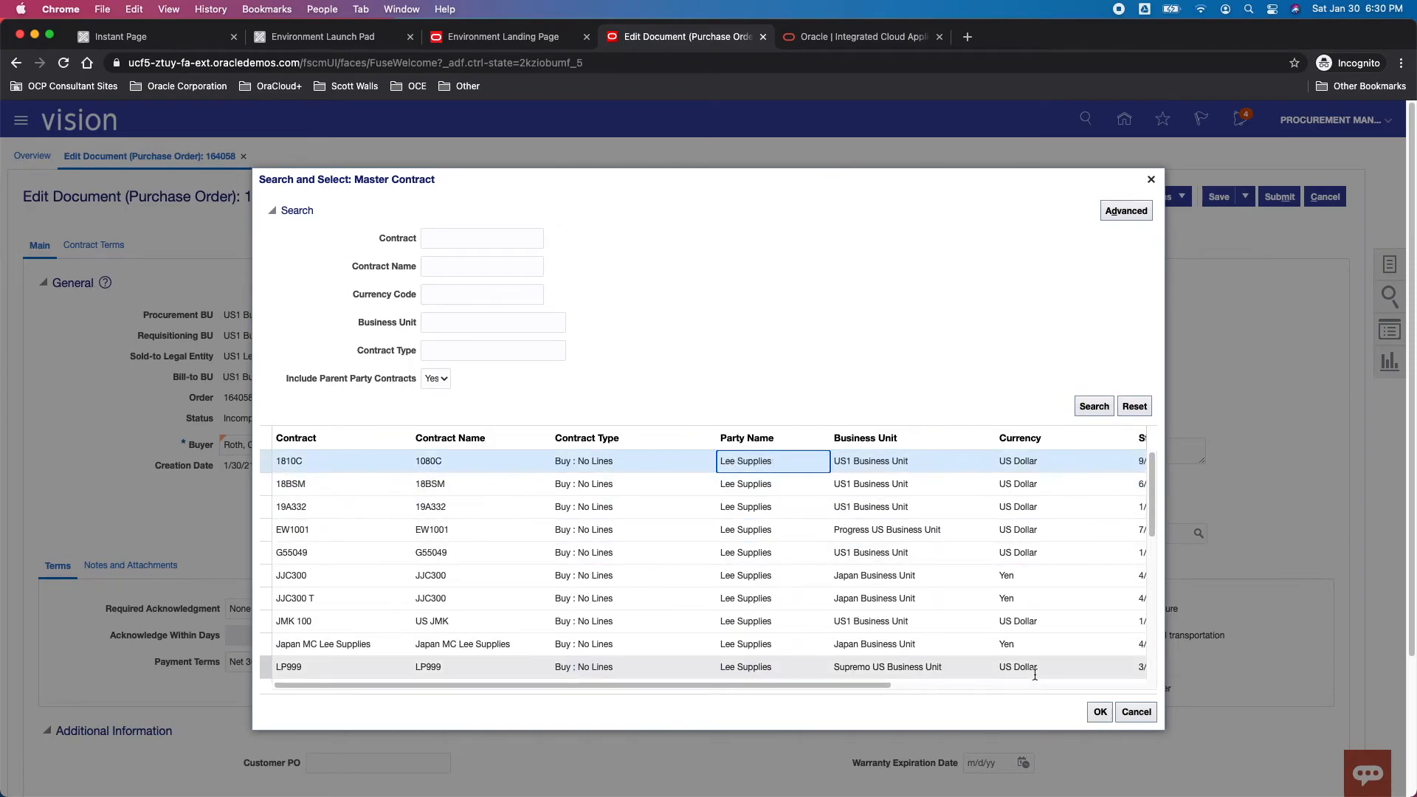
pyautogui.click(1136, 712)
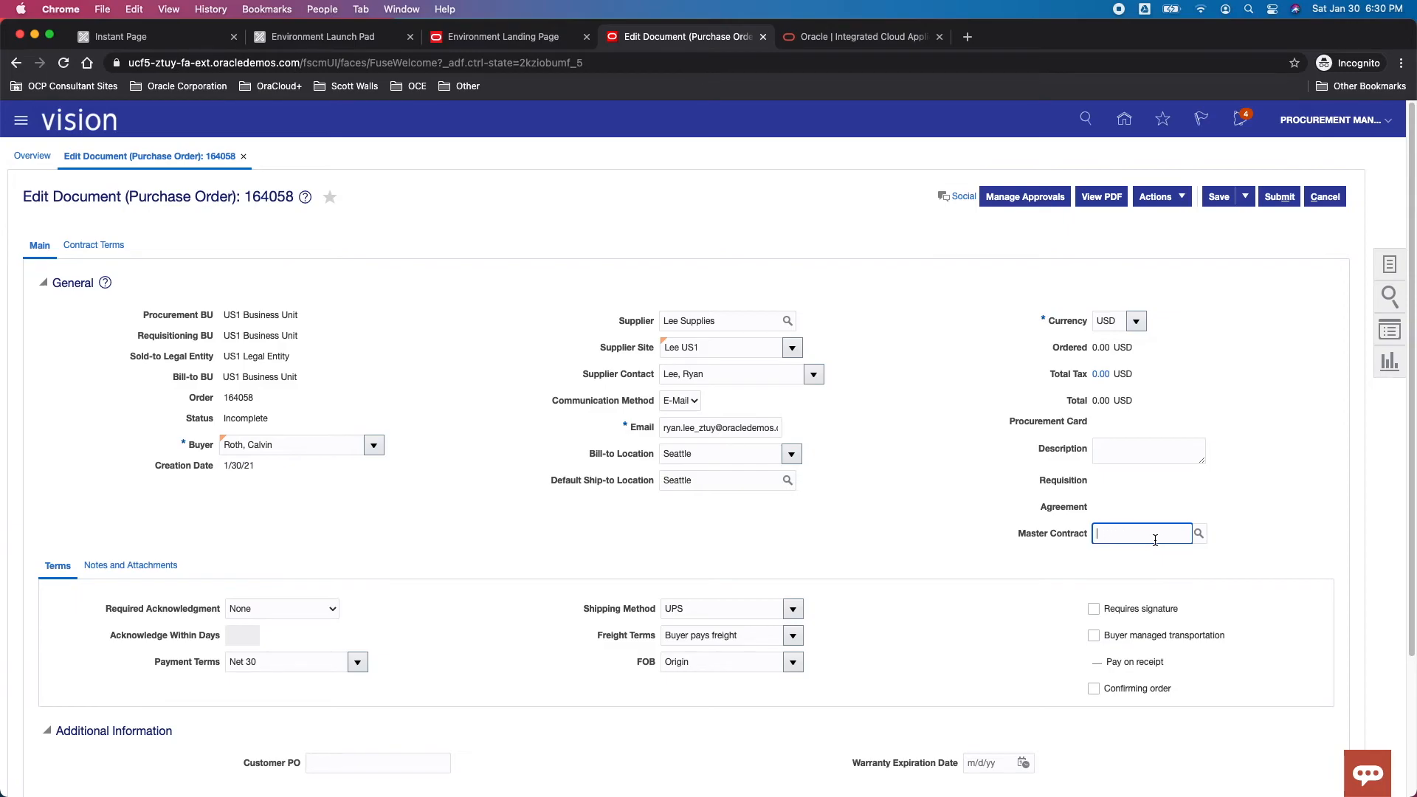
# Check the order's payment terms and view its Notes and Attachments section.
pyautogui.scroll(-3, 1155, 540)
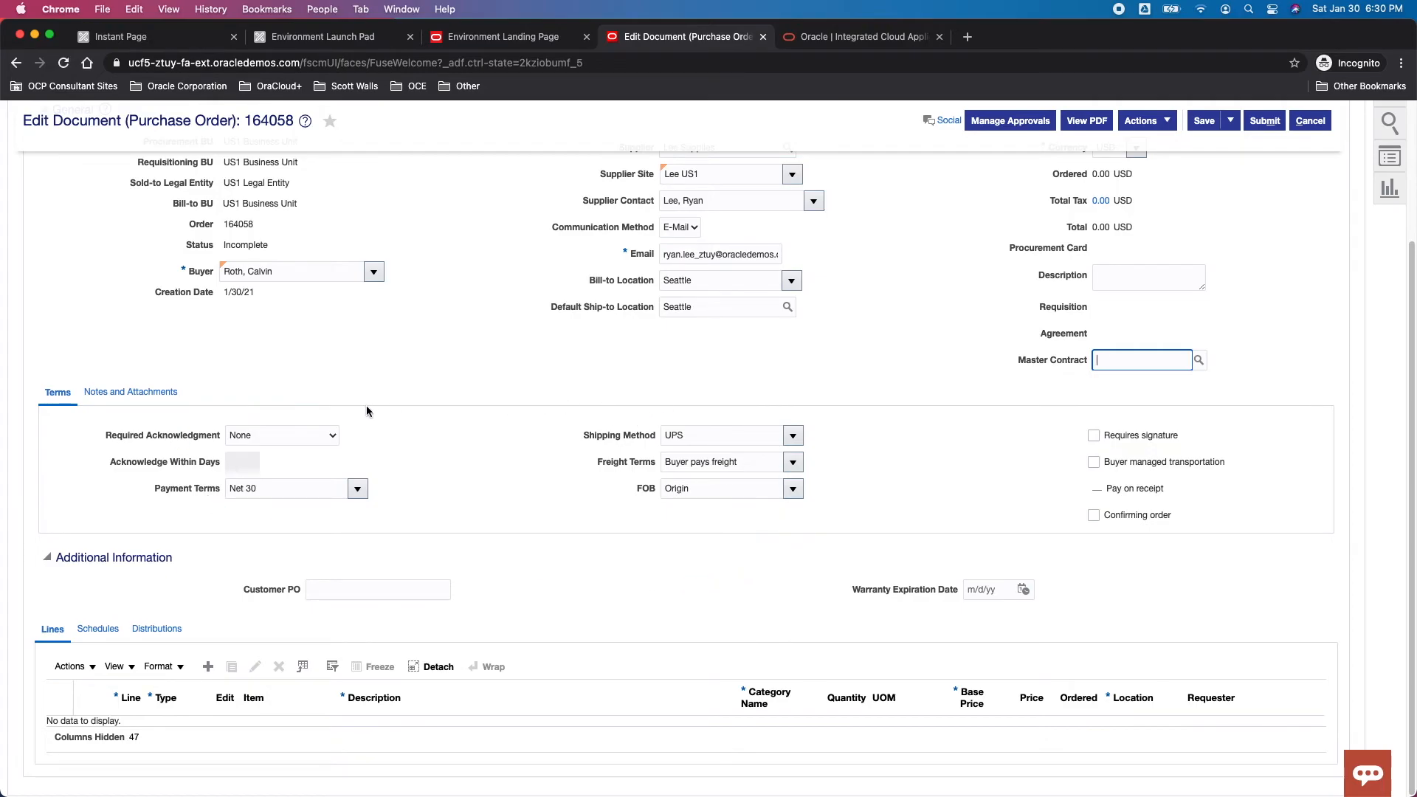
pyautogui.moveTo(172, 489); pyautogui.dragTo(224, 488)
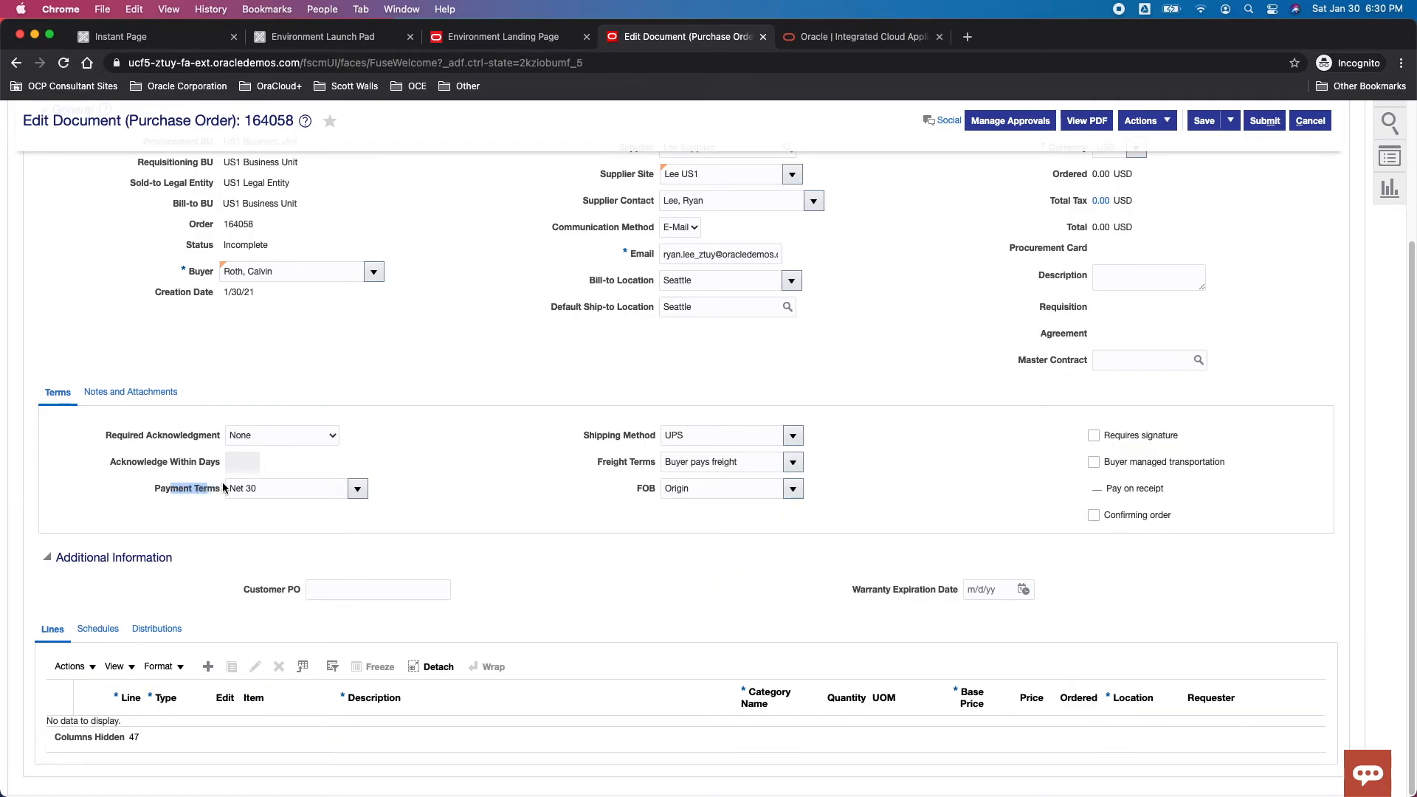
pyautogui.click(159, 394)
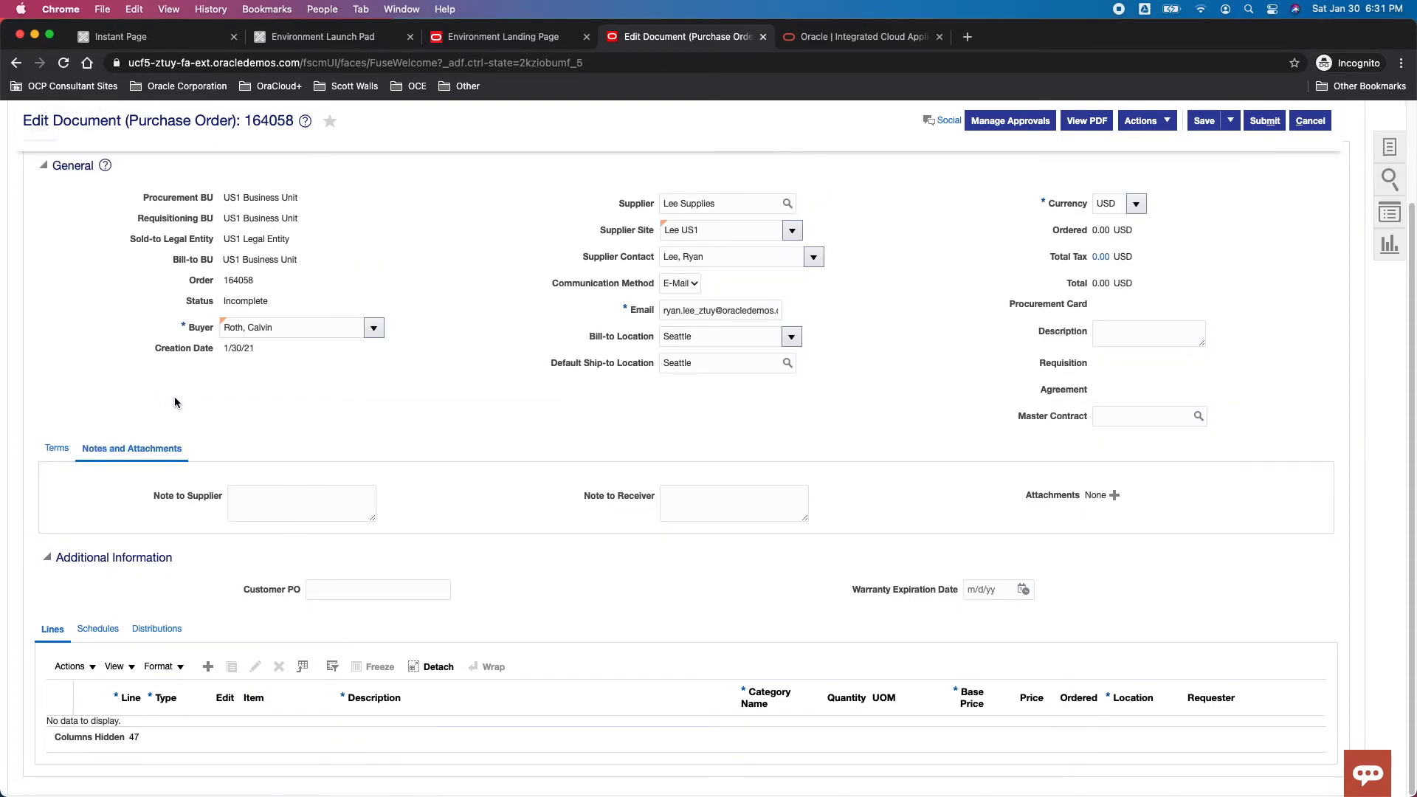
# Open a new attachment entry, view the available attachment categories, and cancel without adding a file.
pyautogui.click(1109, 496)
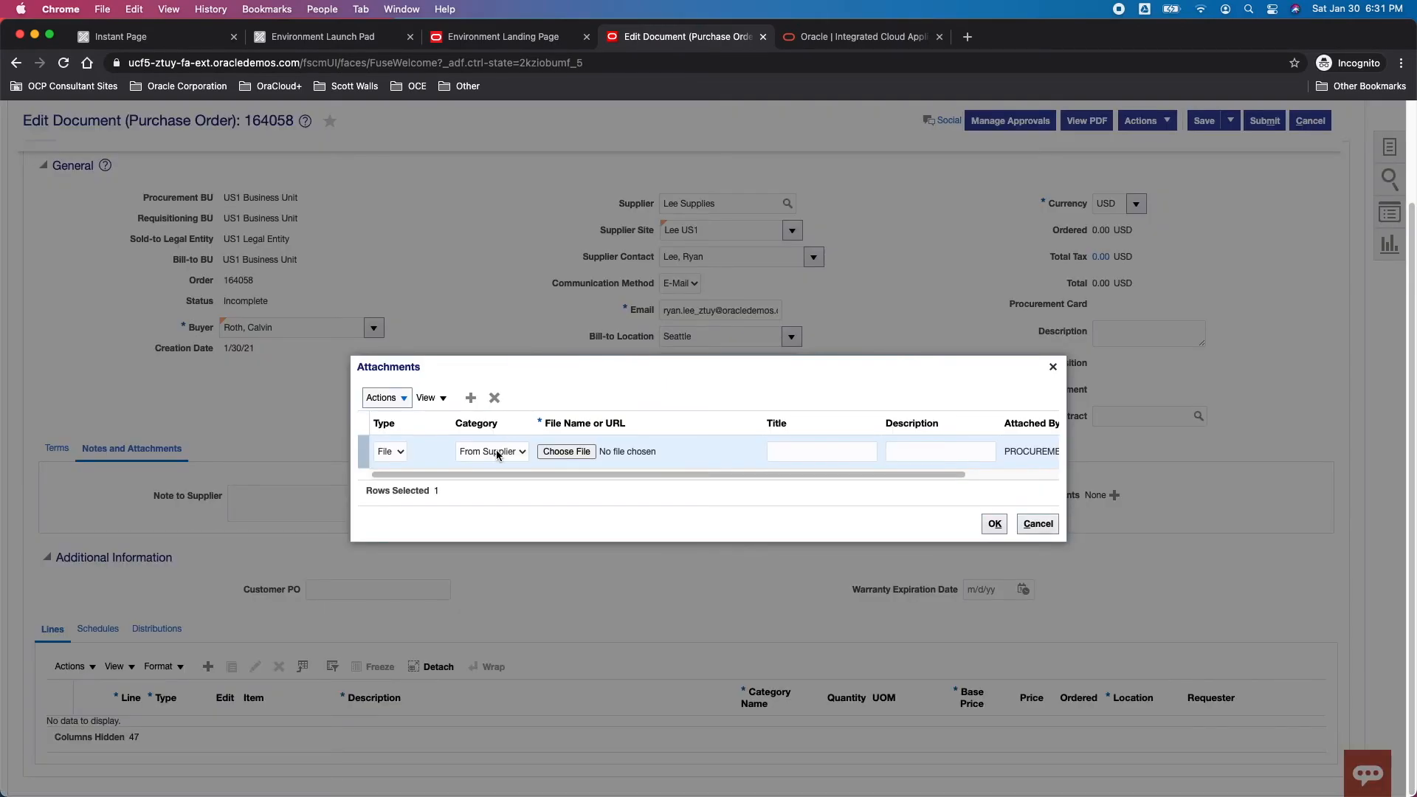
pyautogui.click(499, 452)
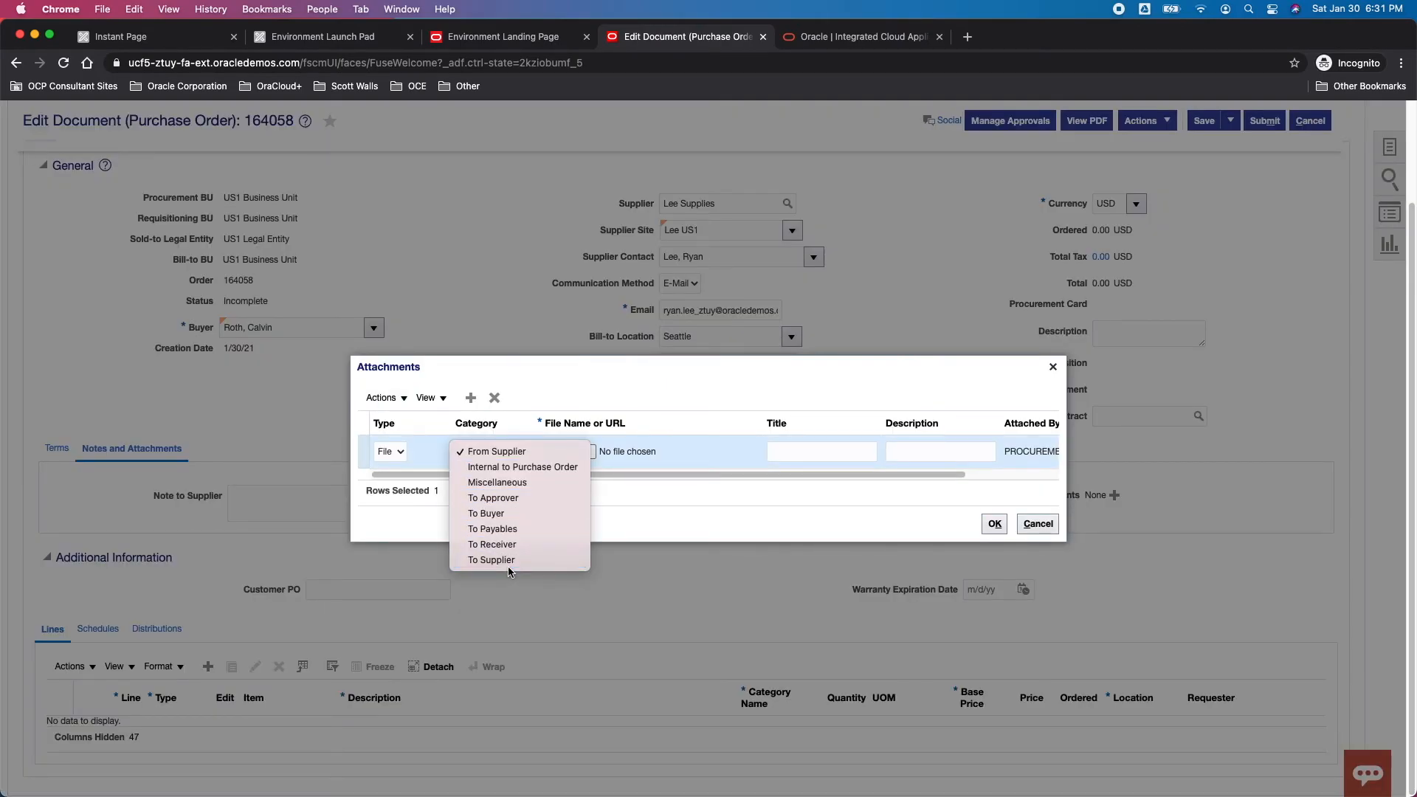
pyautogui.click(793, 523)
pyautogui.click(1037, 523)
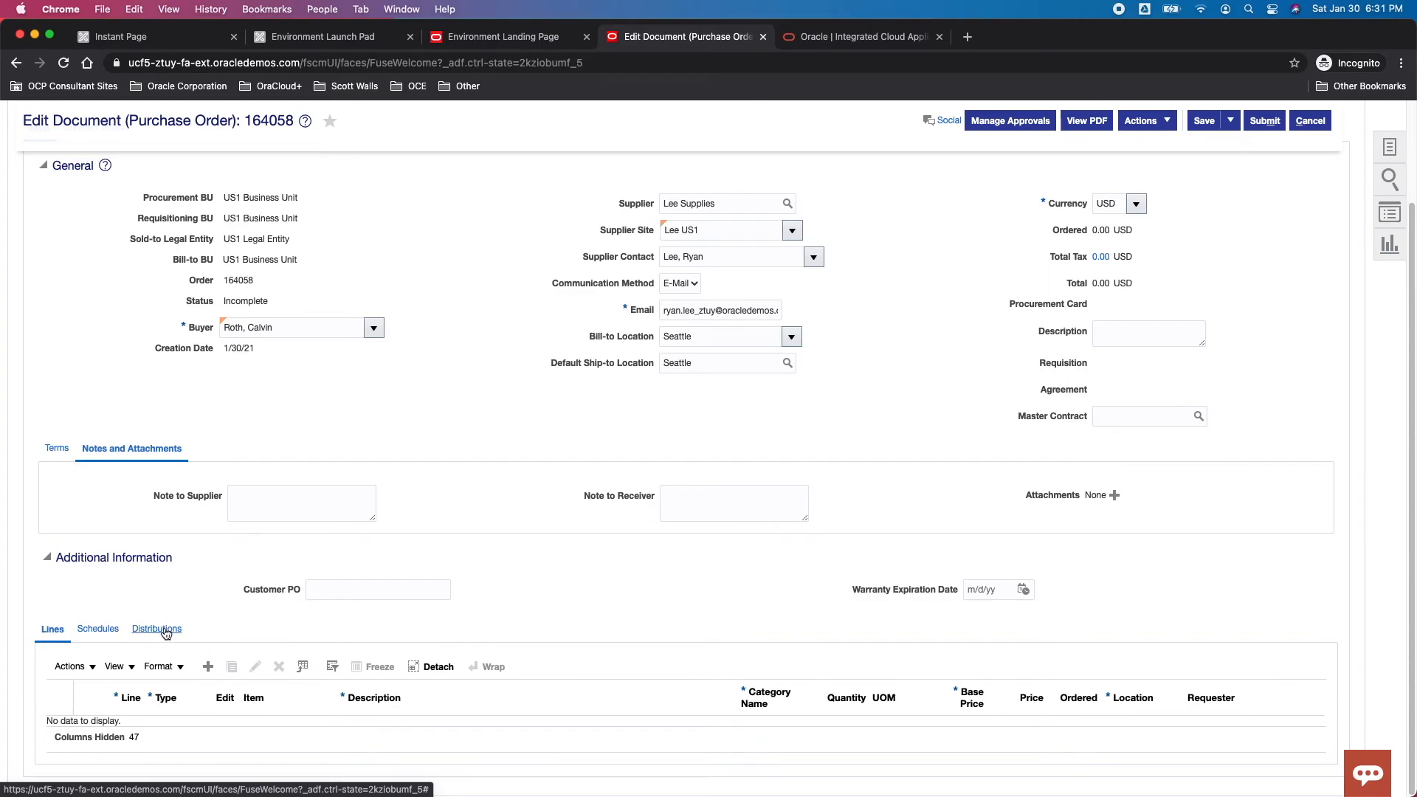
# View the purchase order's Contract Terms section and return to its Main details.
pyautogui.scroll(3, 165, 633)
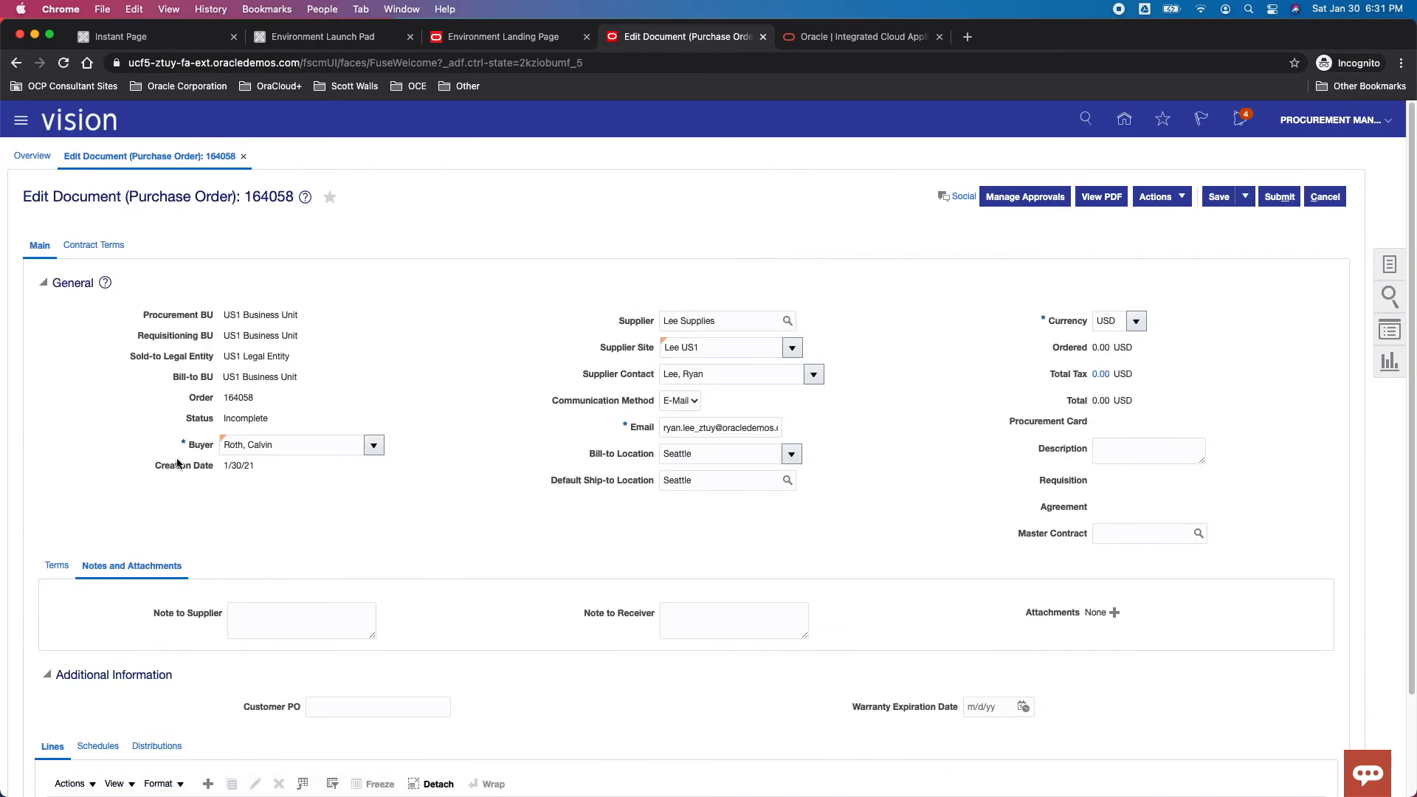
pyautogui.click(90, 250)
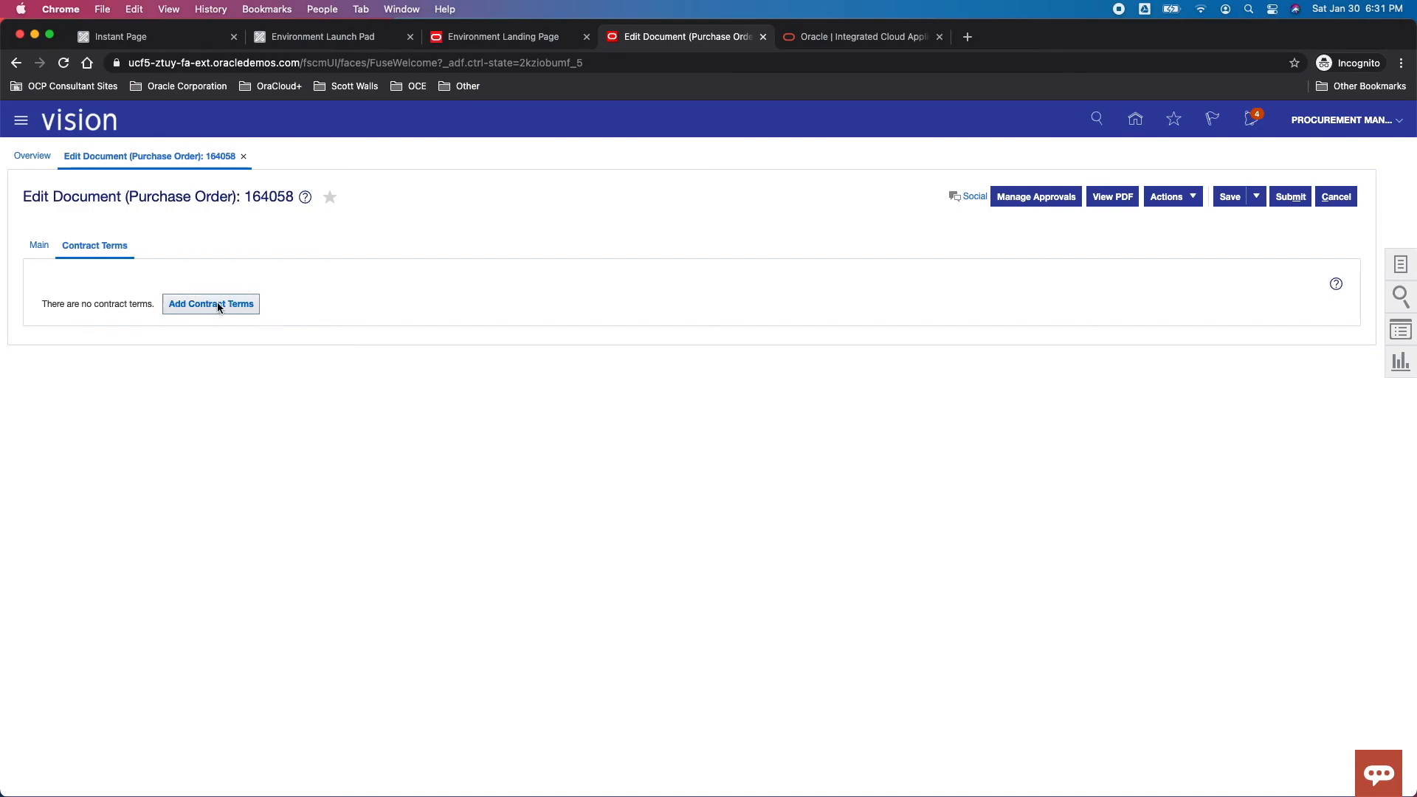
pyautogui.click(39, 246)
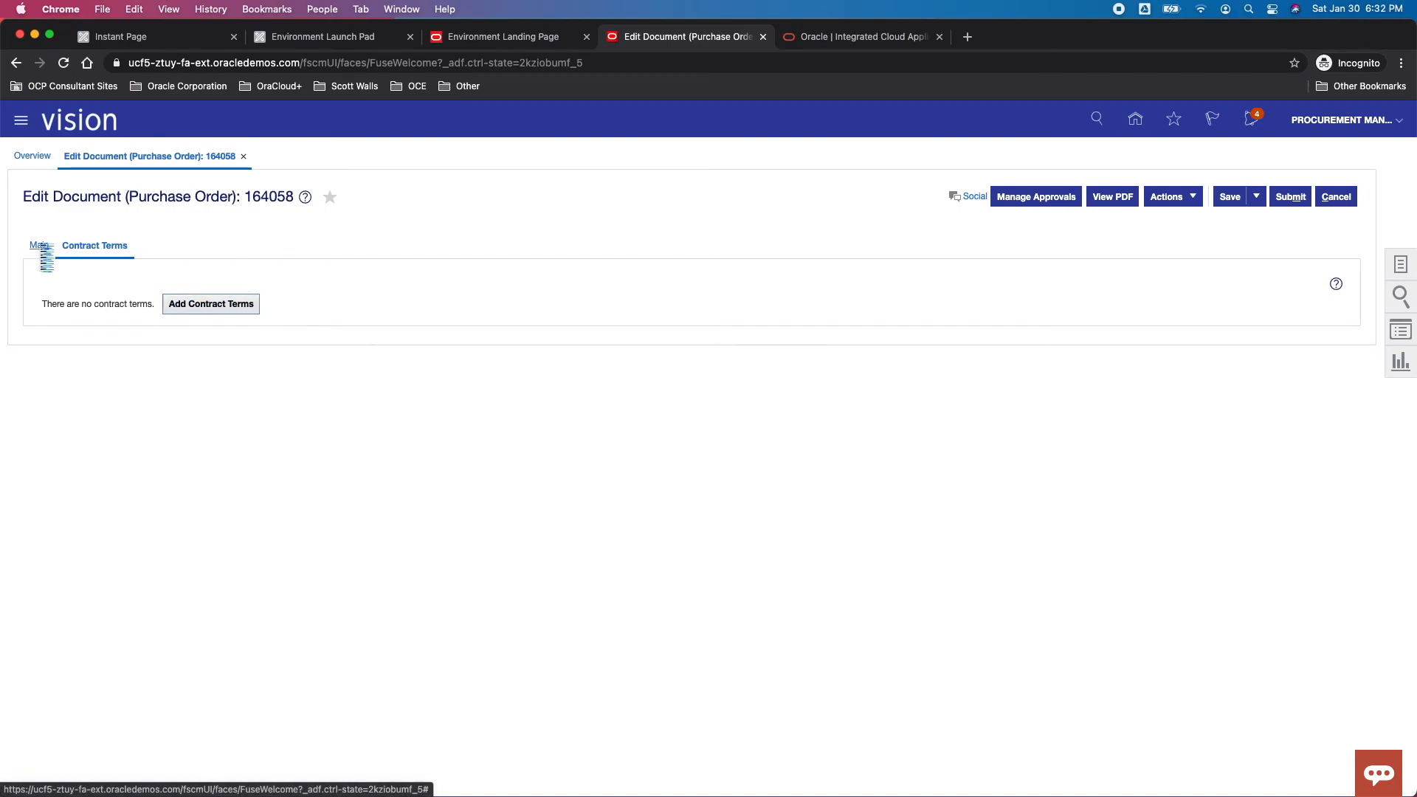